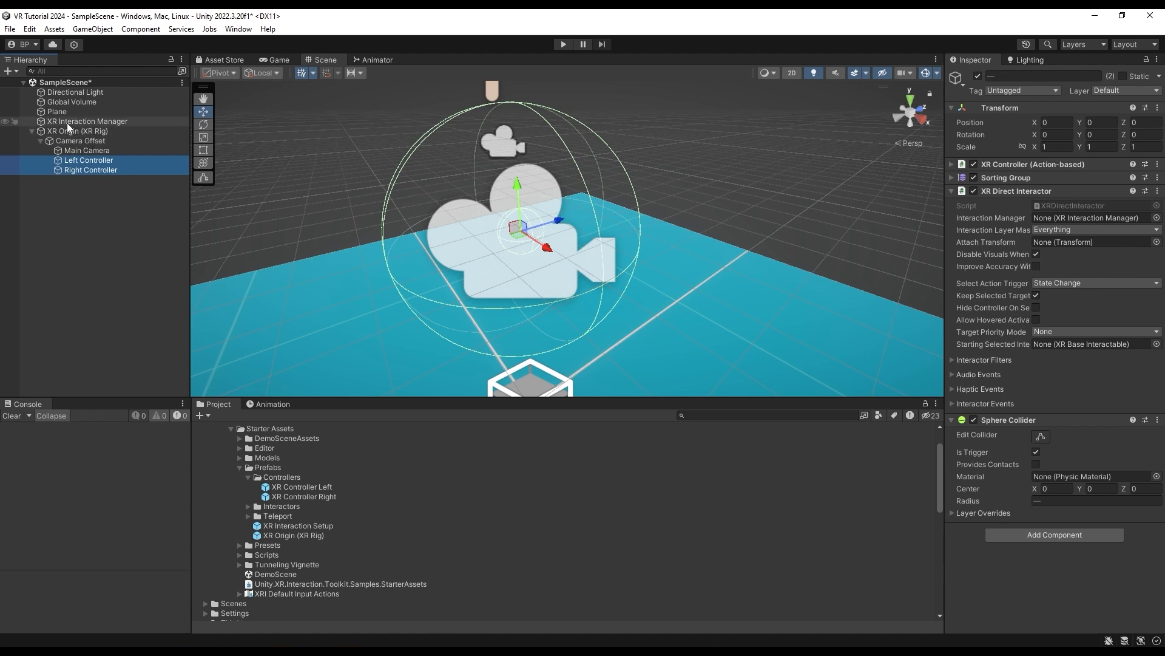
# Assign the XR Interaction Manager to the XR Direct Interactor component of both the Left and Right Controllers.
pyautogui.moveTo(67, 122); pyautogui.dragTo(1061, 214)
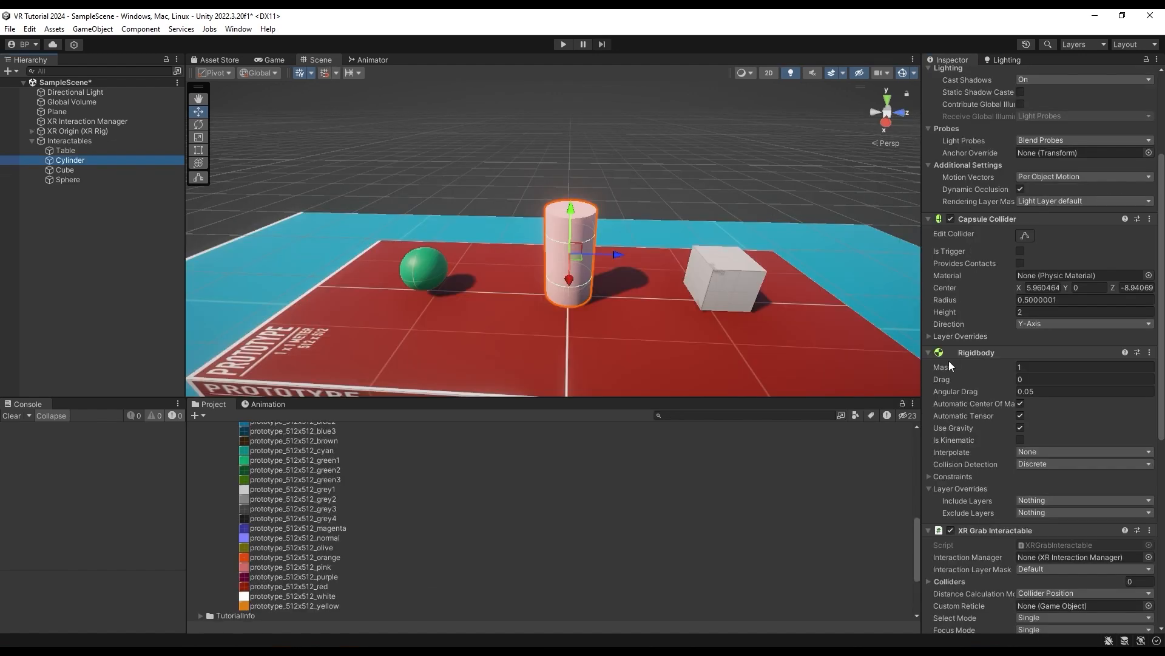
# Examine the Cylinder's Rigidbody and XR Grab Interactable settings, and run the scene in Play mode.
pyautogui.scroll(-1, 946, 328)
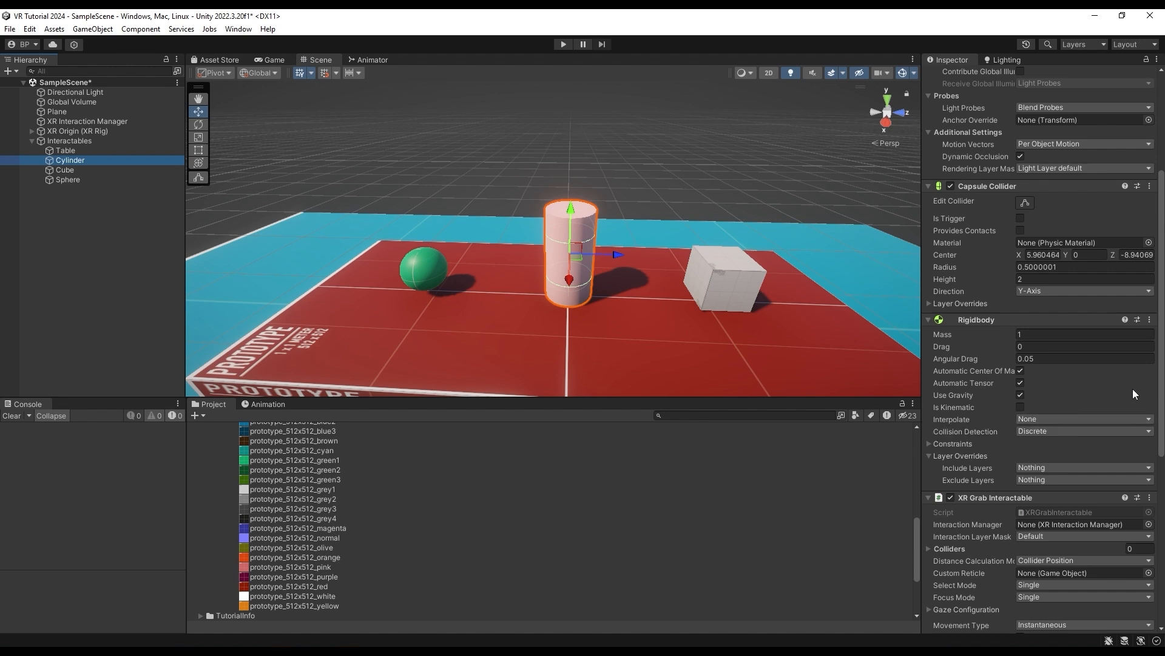
pyautogui.click(563, 44)
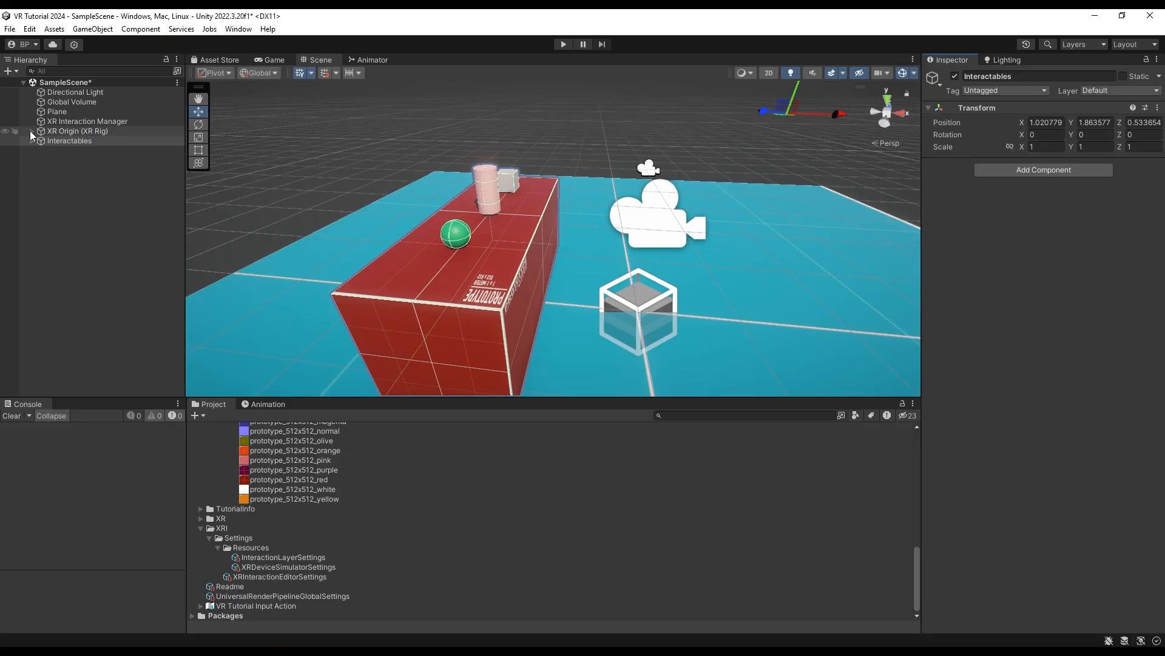
# Expand both controllers under the XR Origin and examine the Left Controller's XR Controller action references and model settings.
pyautogui.click(32, 131)
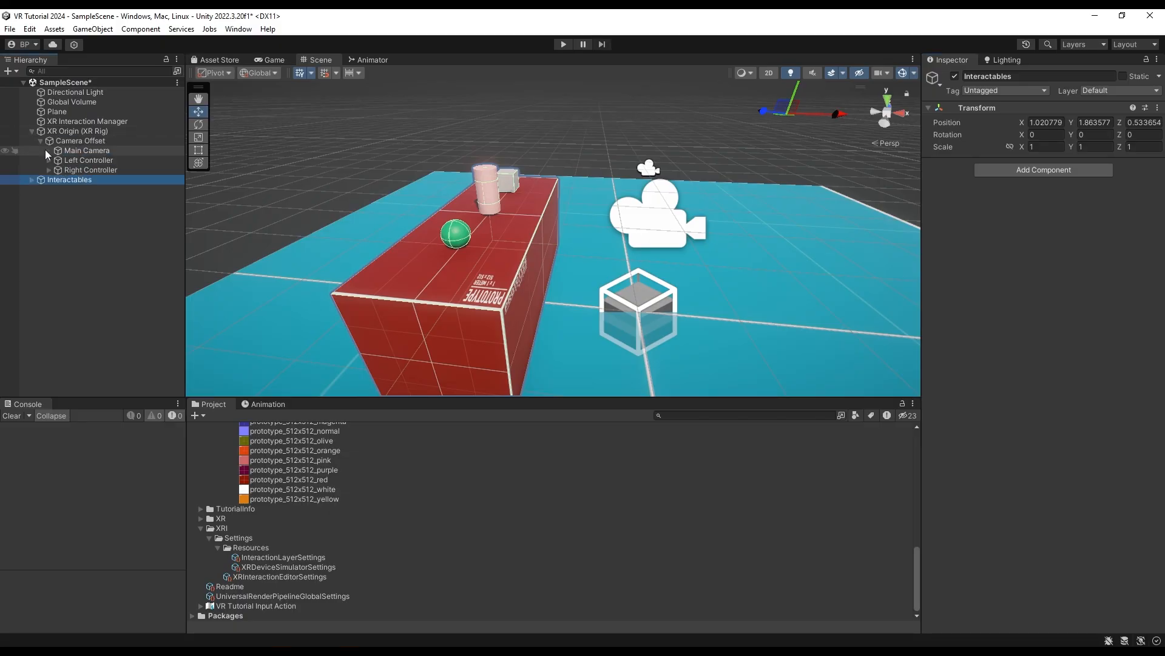
pyautogui.click(48, 159)
pyautogui.click(49, 179)
pyautogui.click(70, 160)
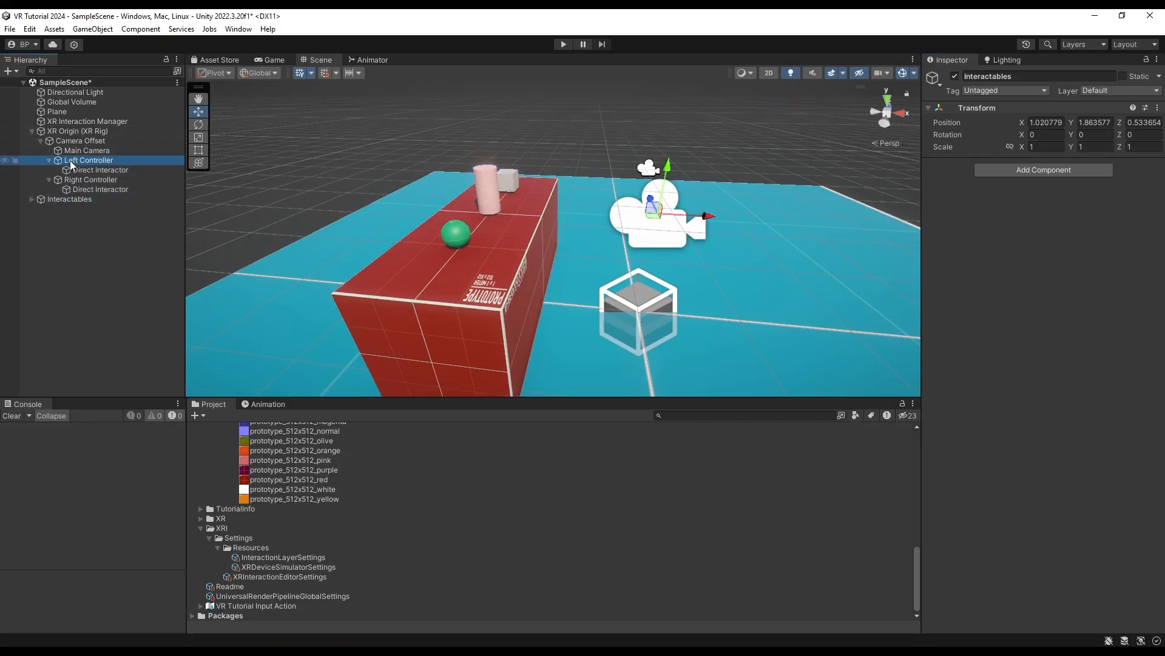
pyautogui.click(934, 167)
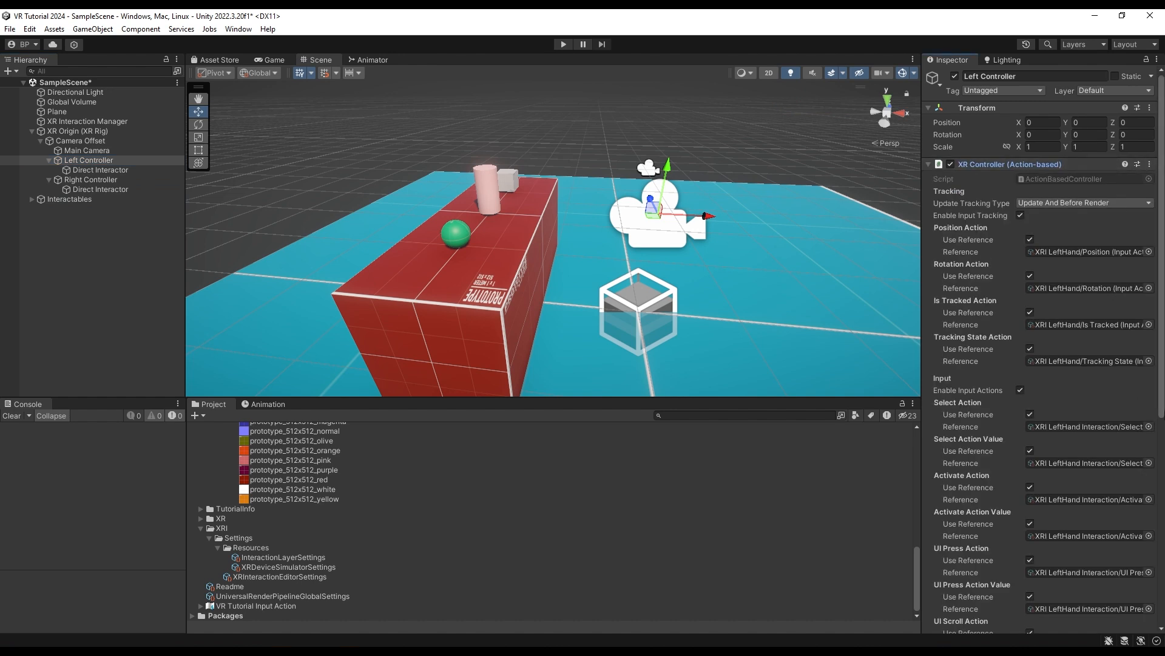
pyautogui.scroll(-6, 1011, 409)
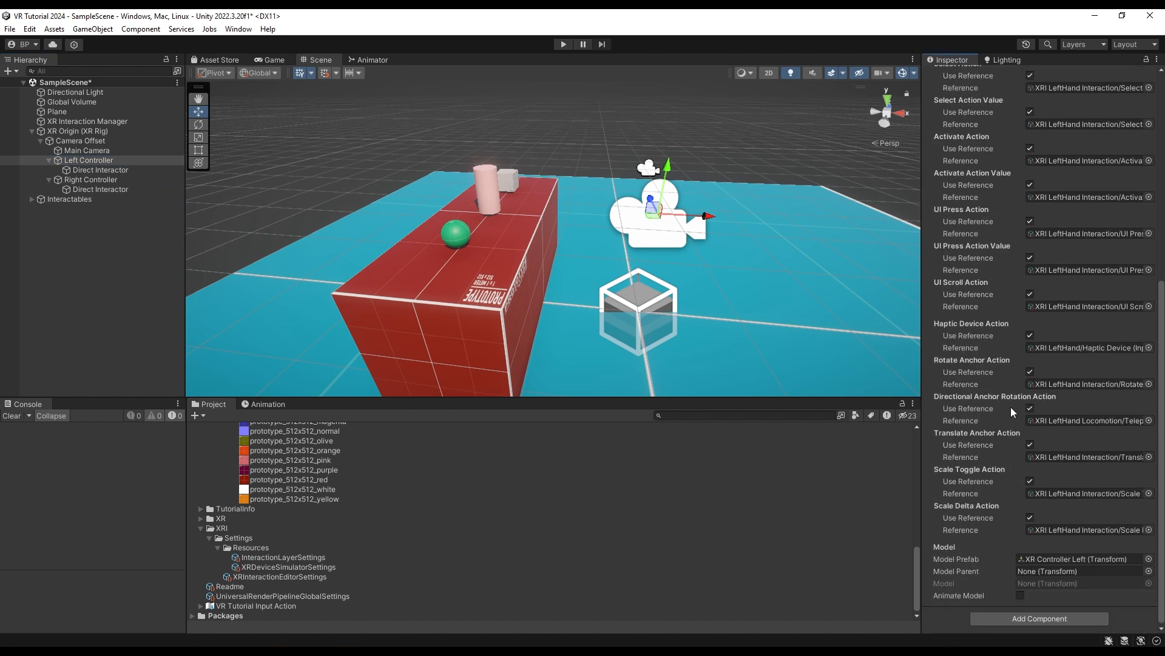
pyautogui.scroll(6, 1011, 406)
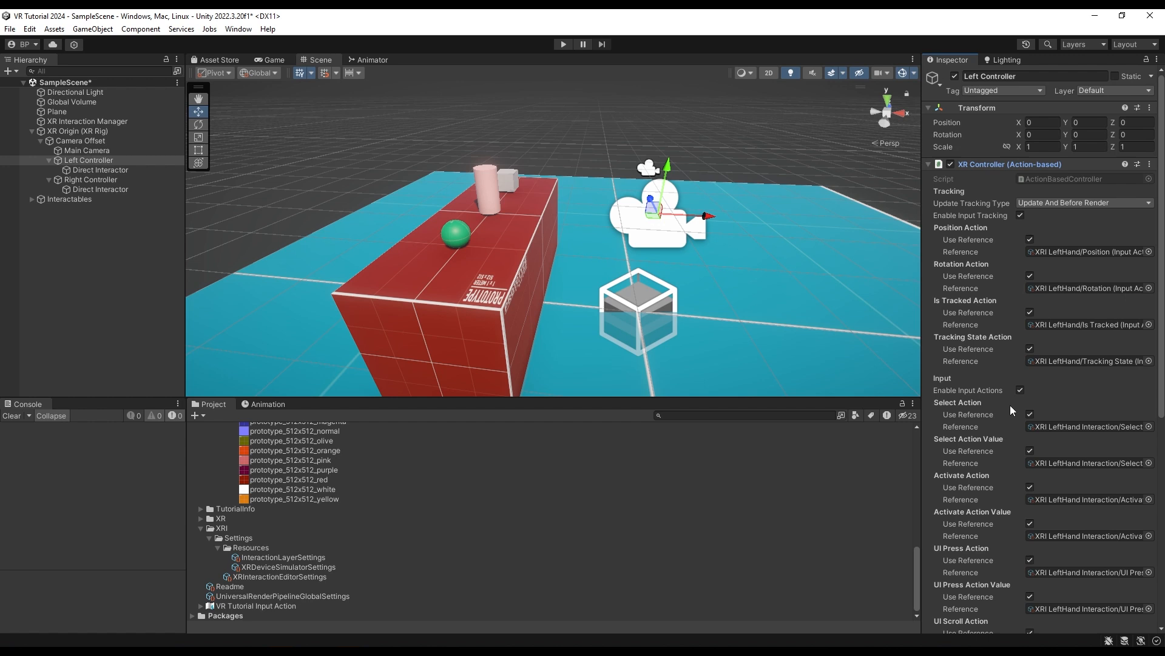
# Examine the Sphere Collider and XR Direct Interactor settings on the Direct Interactor objects of both controllers.
pyautogui.click(89, 172)
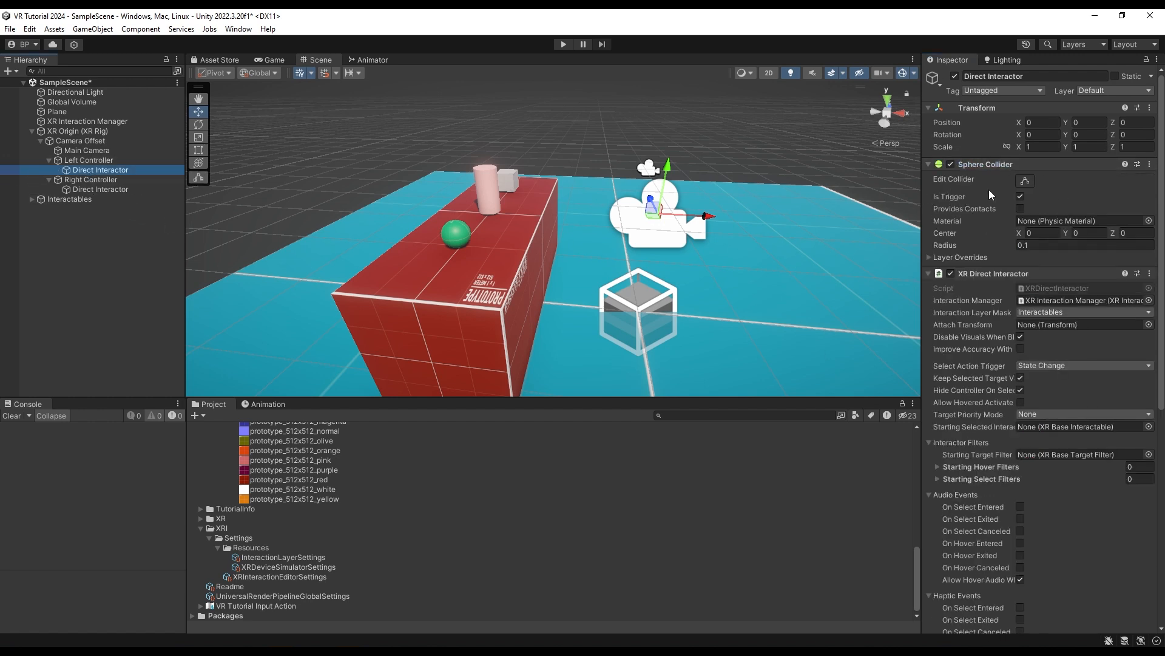
pyautogui.scroll(-10, 989, 195)
pyautogui.scroll(5, 1102, 296)
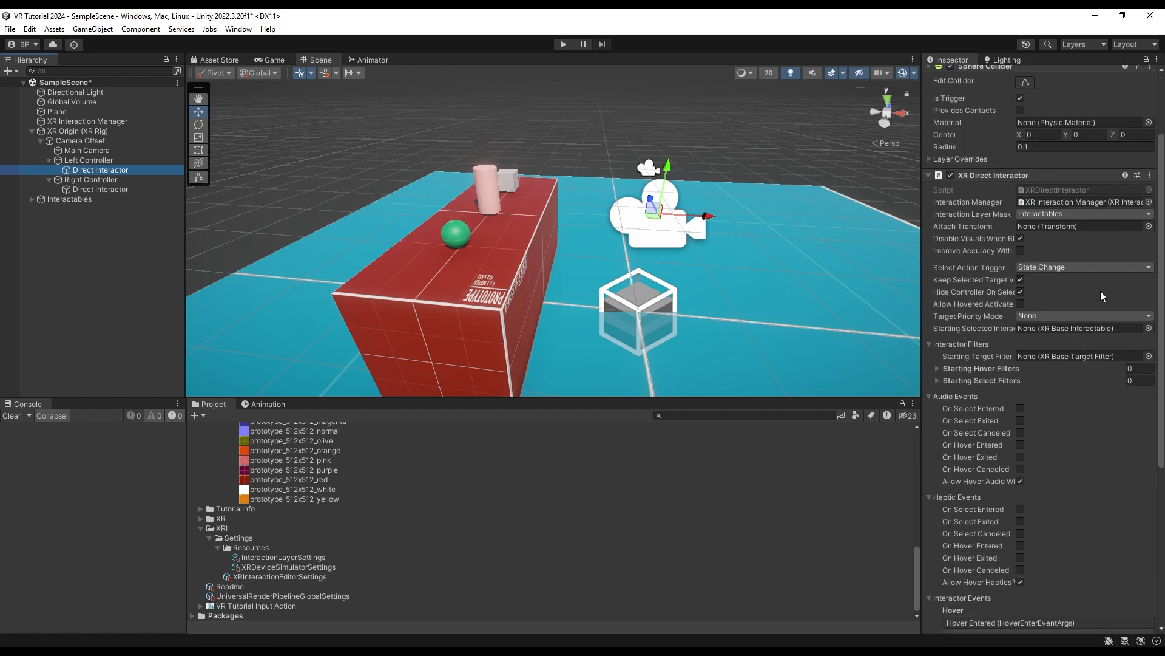
pyautogui.scroll(-10, 1059, 296)
pyautogui.scroll(14, 1006, 301)
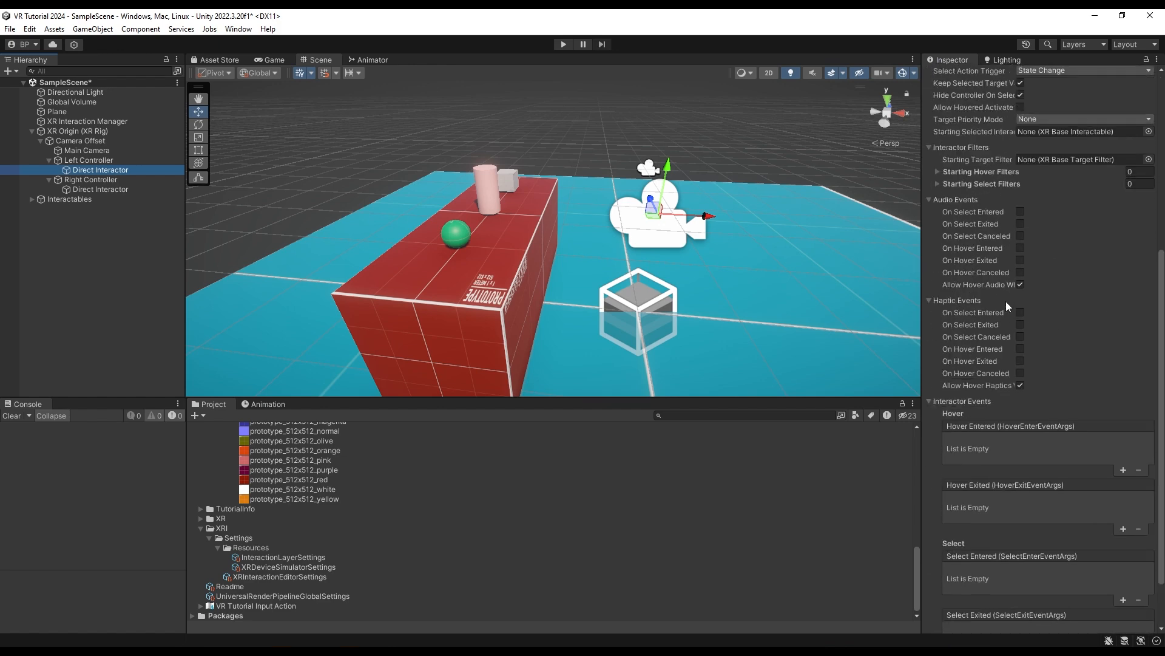
pyautogui.click(114, 188)
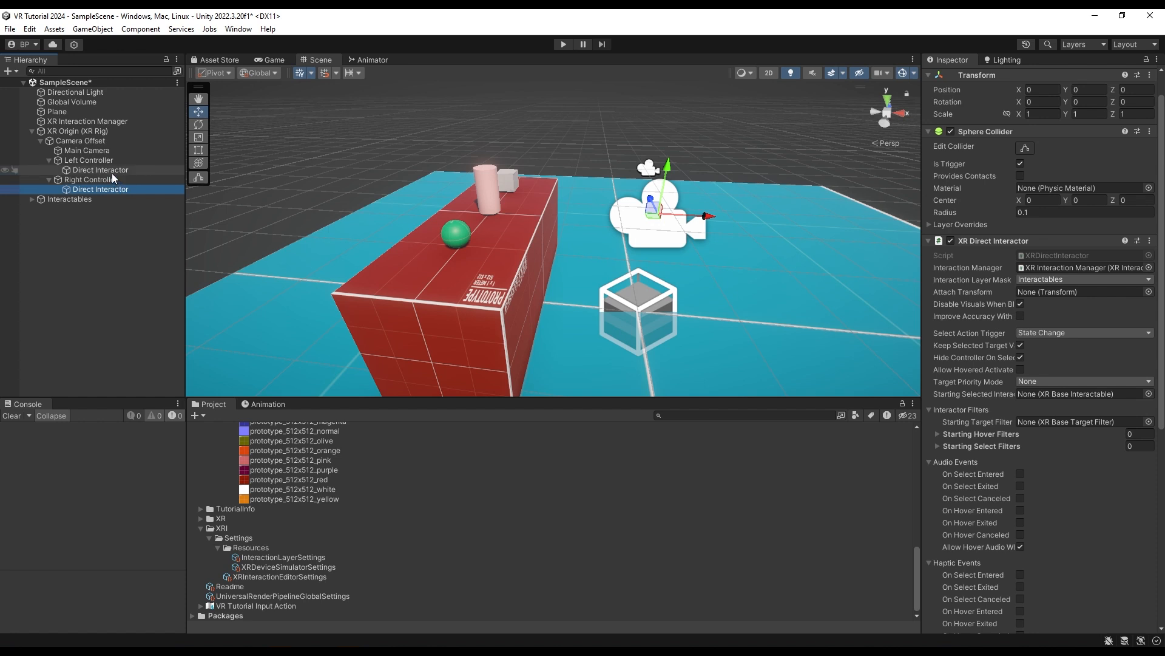
pyautogui.click(112, 171)
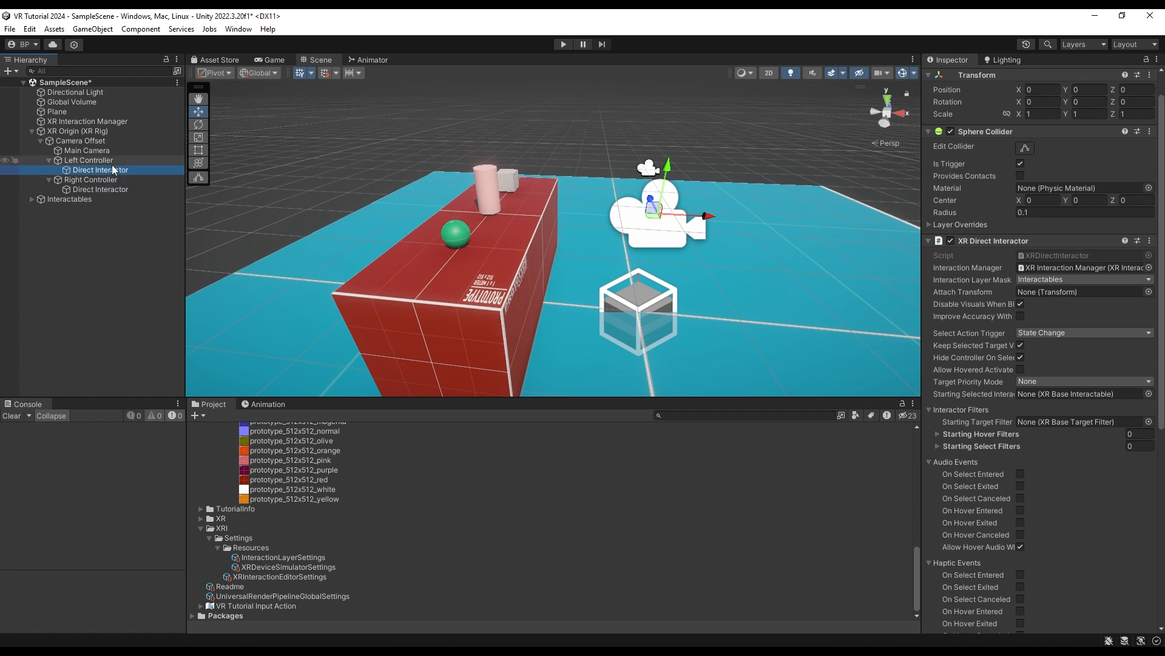
# Add a Ray Interactor (Action-based) as a child of the Left Controller.
pyautogui.click(111, 162)
pyautogui.rightClick(111, 162)
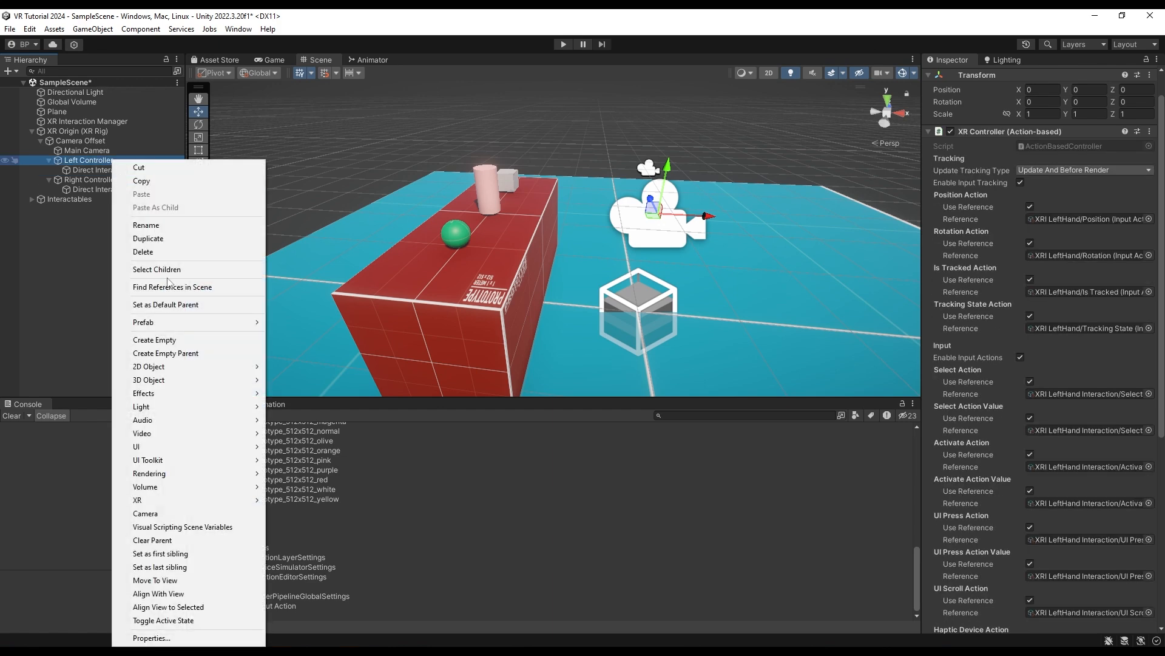
pyautogui.moveTo(172, 503)
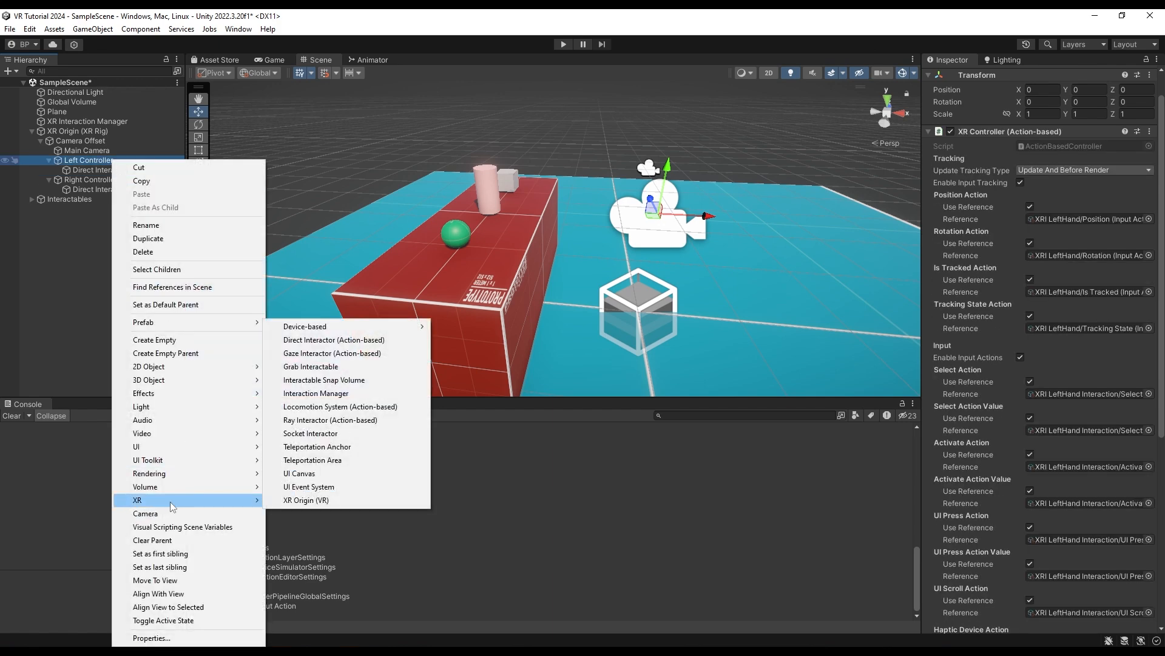
pyautogui.click(382, 420)
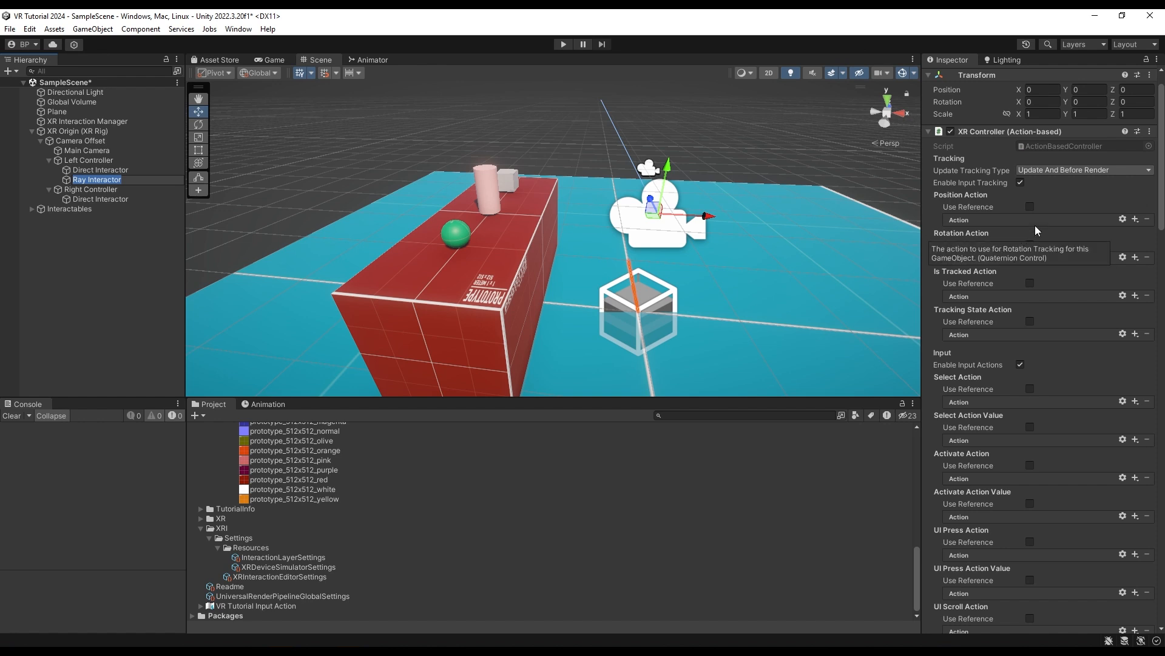
# Remove the XR Controller (Action-based) component from the Left Controller's Ray Interactor and review its remaining components.
pyautogui.click(1150, 132)
pyautogui.click(1114, 158)
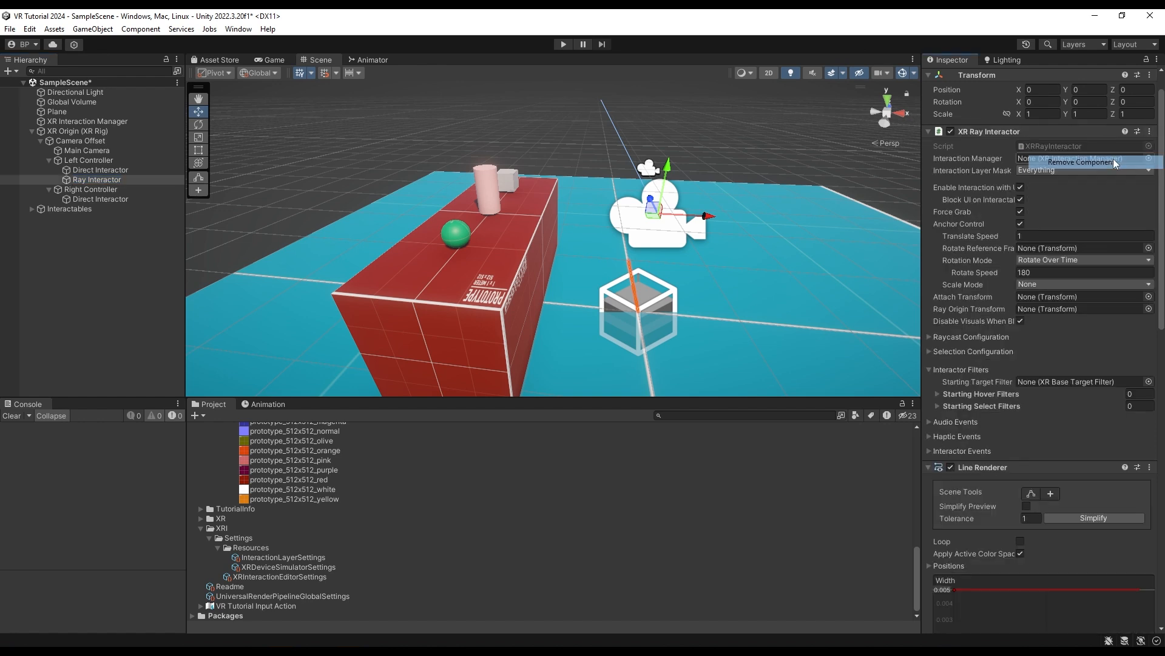
pyautogui.scroll(-10, 1084, 198)
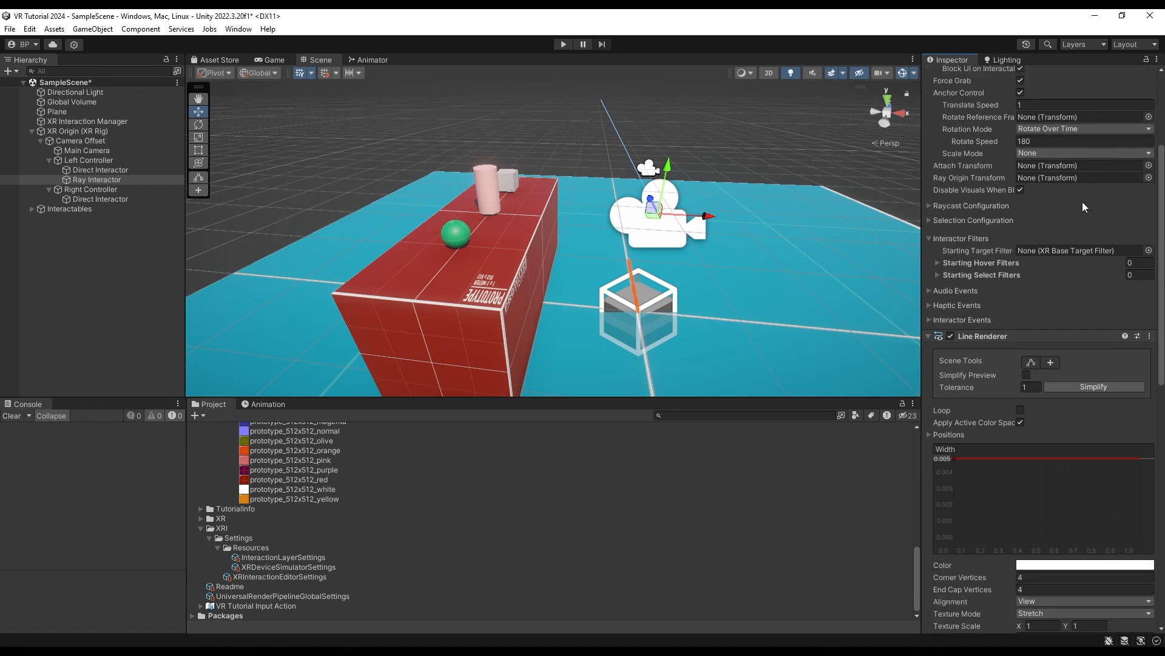
pyautogui.scroll(-7, 1053, 244)
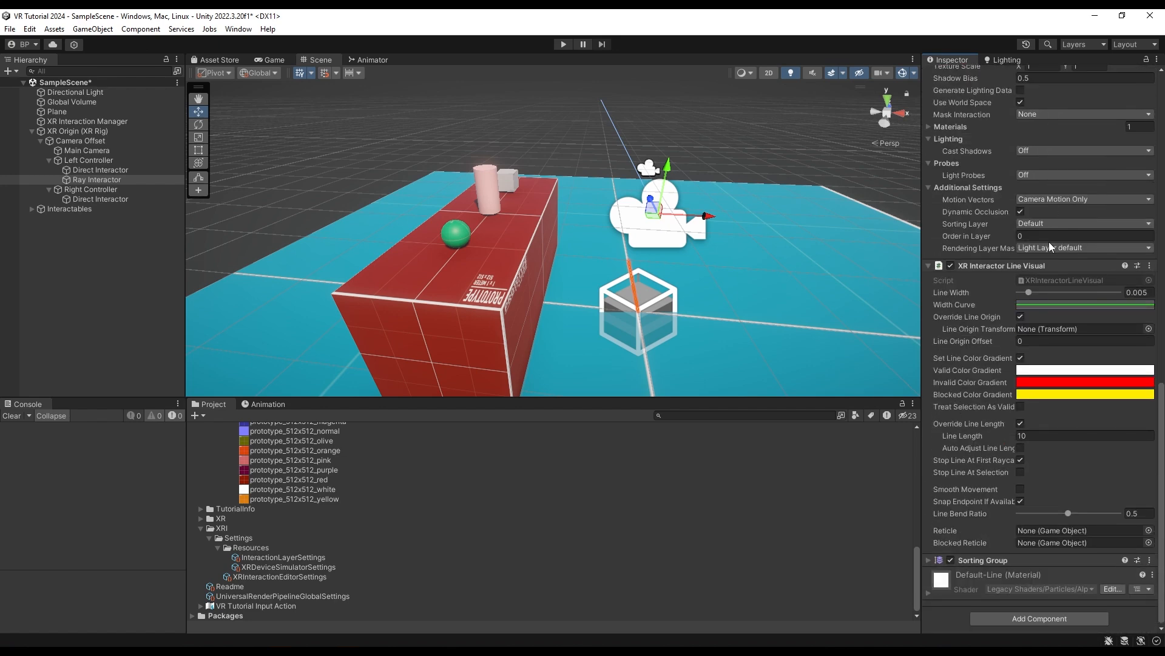
pyautogui.scroll(10, 1047, 242)
pyautogui.scroll(3, 1046, 245)
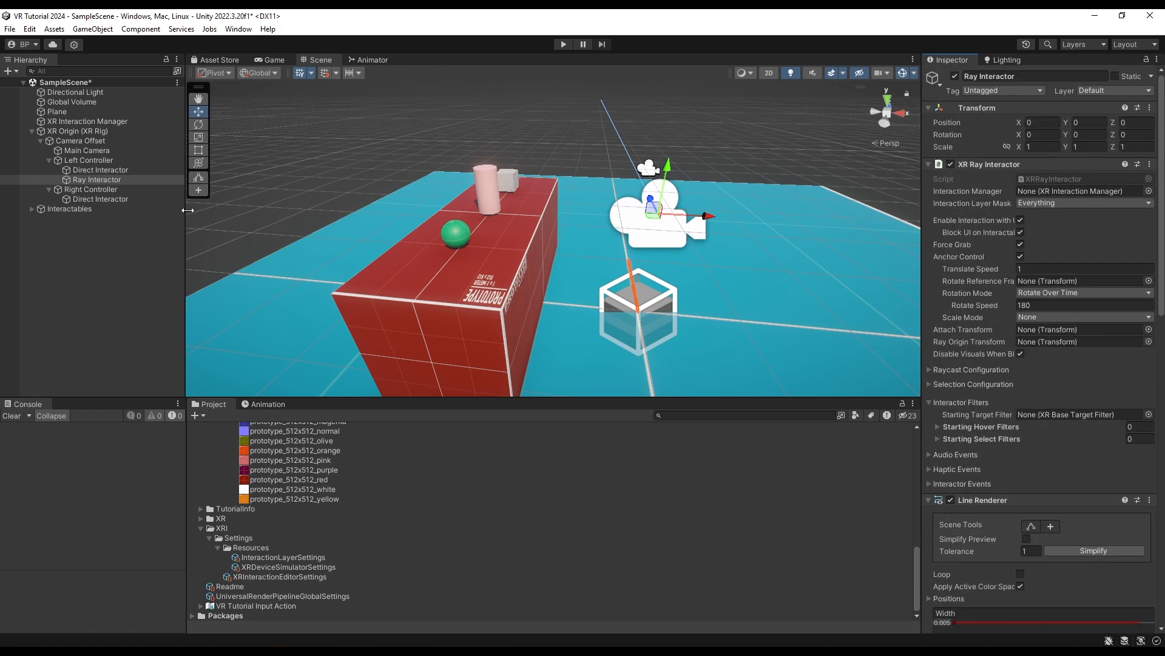
# Add a Ray Interactor (Action-based) as a child of the Right Controller.
pyautogui.rightClick(98, 189)
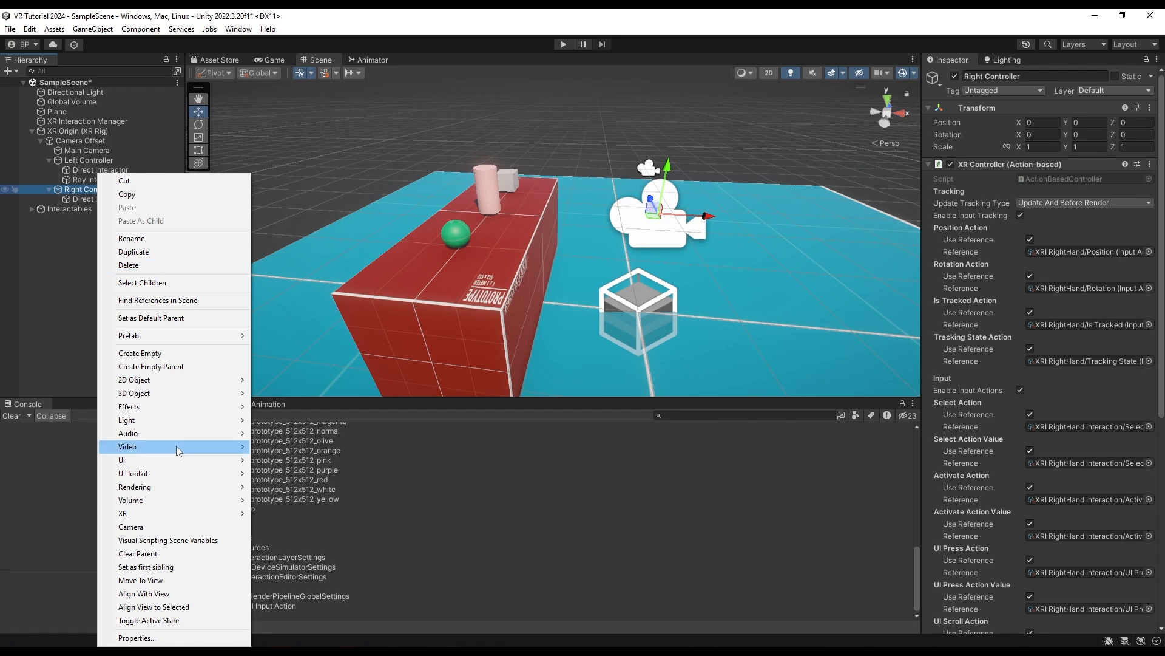
pyautogui.moveTo(191, 511)
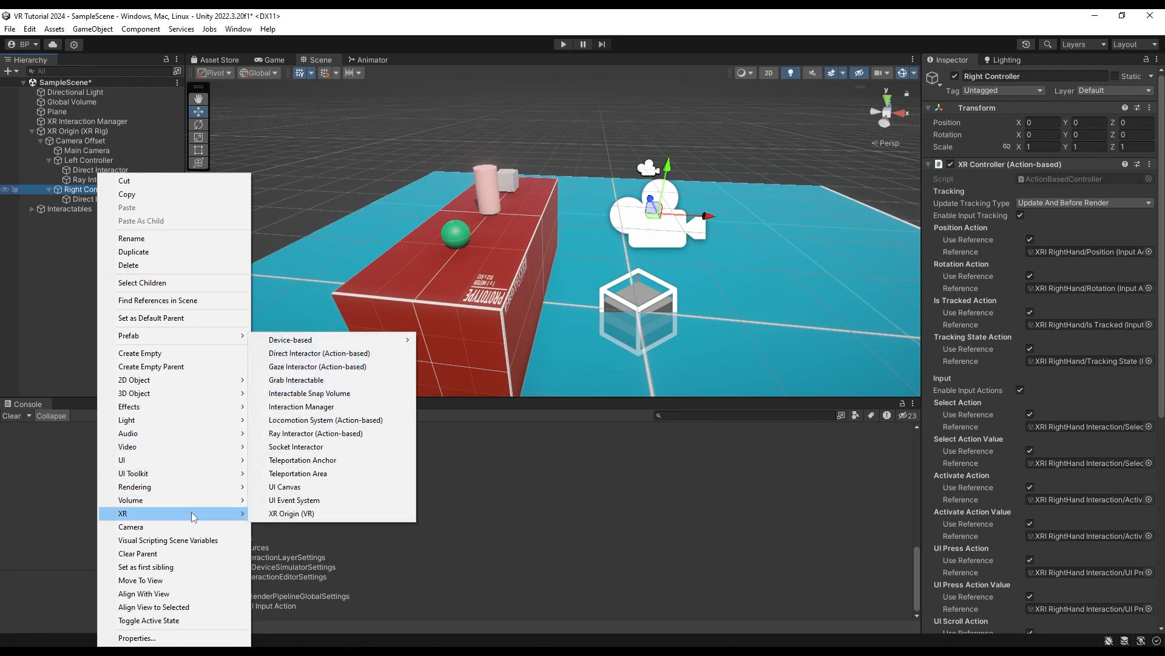
pyautogui.click(312, 428)
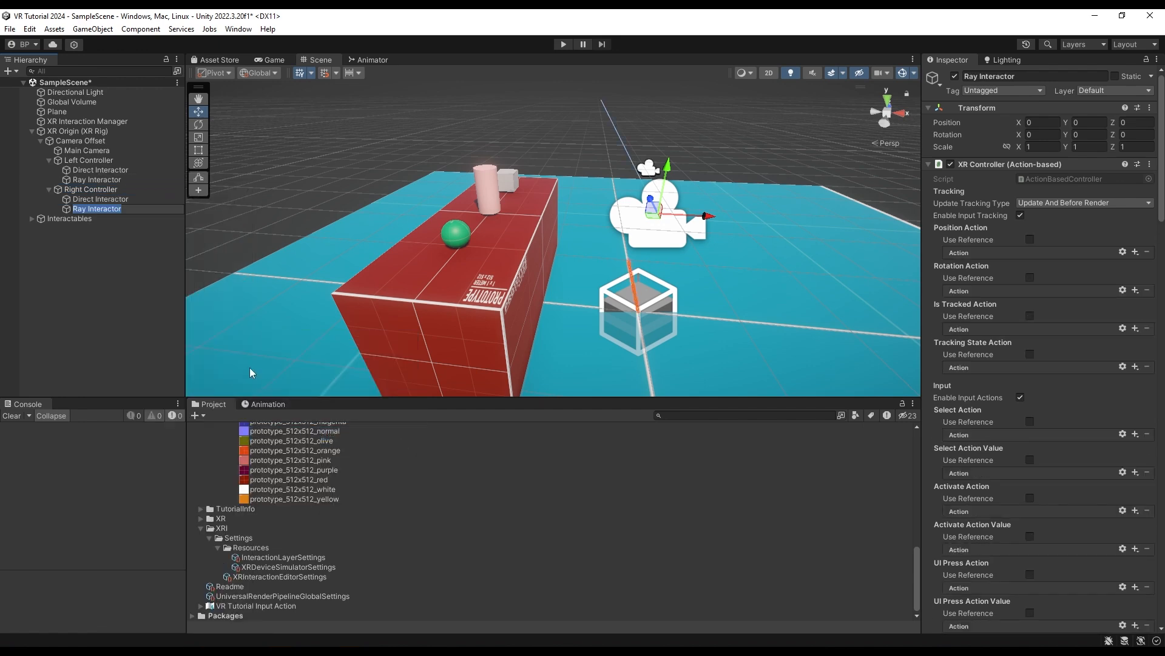
# Remove the XR Controller (Action-based) component from the Right Controller's Ray Interactor.
pyautogui.click(108, 178)
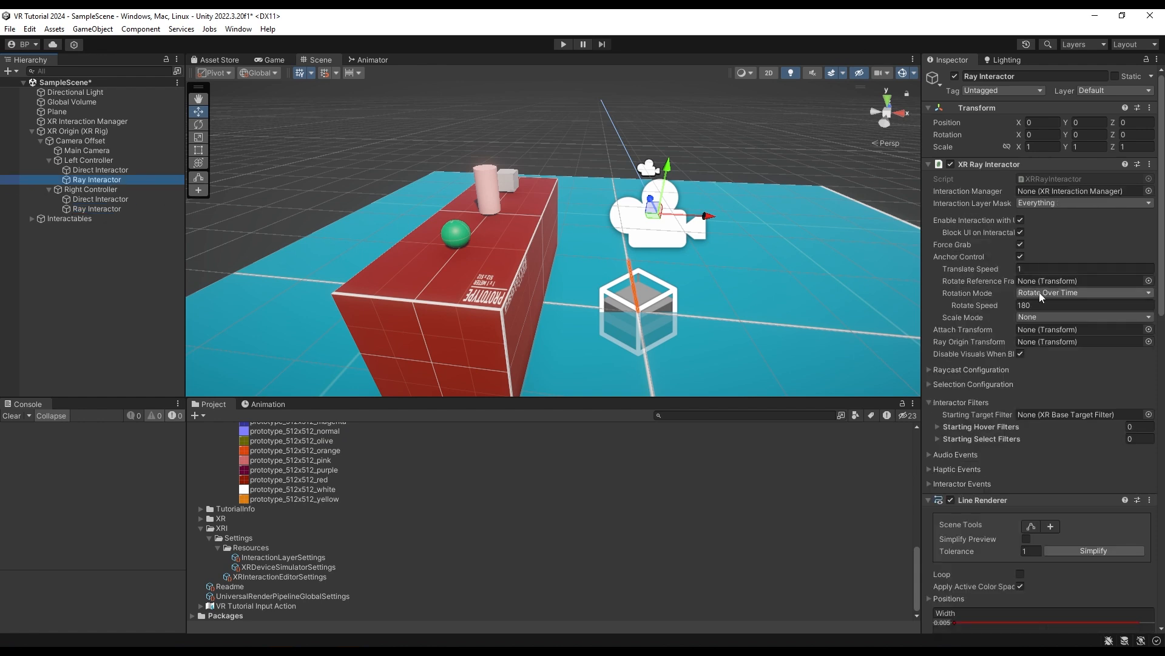
pyautogui.click(110, 209)
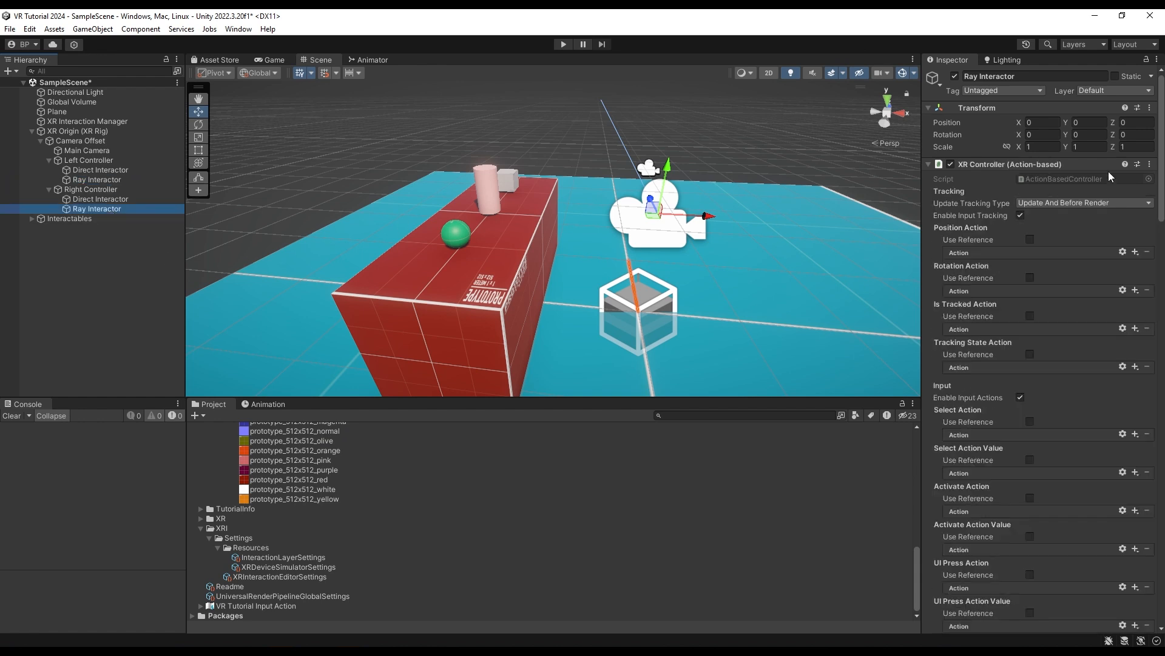
pyautogui.click(1150, 164)
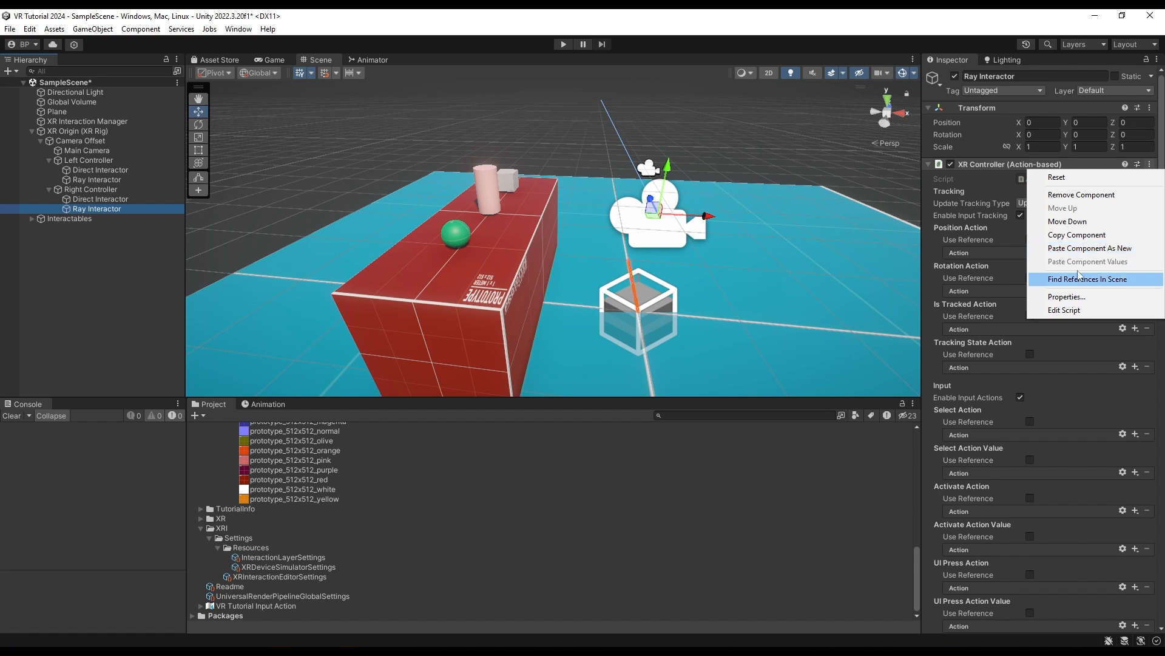
pyautogui.click(1072, 195)
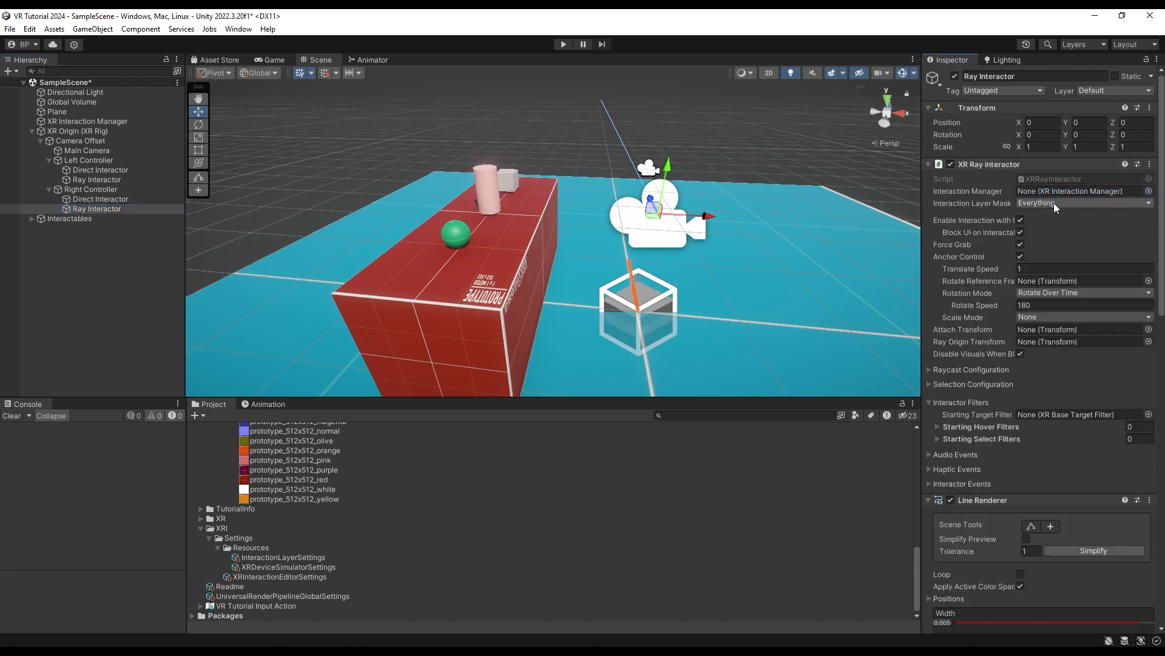
# Assign the scene's XR Interaction Manager as the Interaction Manager of the Left Controller's Ray Interactor.
pyautogui.click(77, 180)
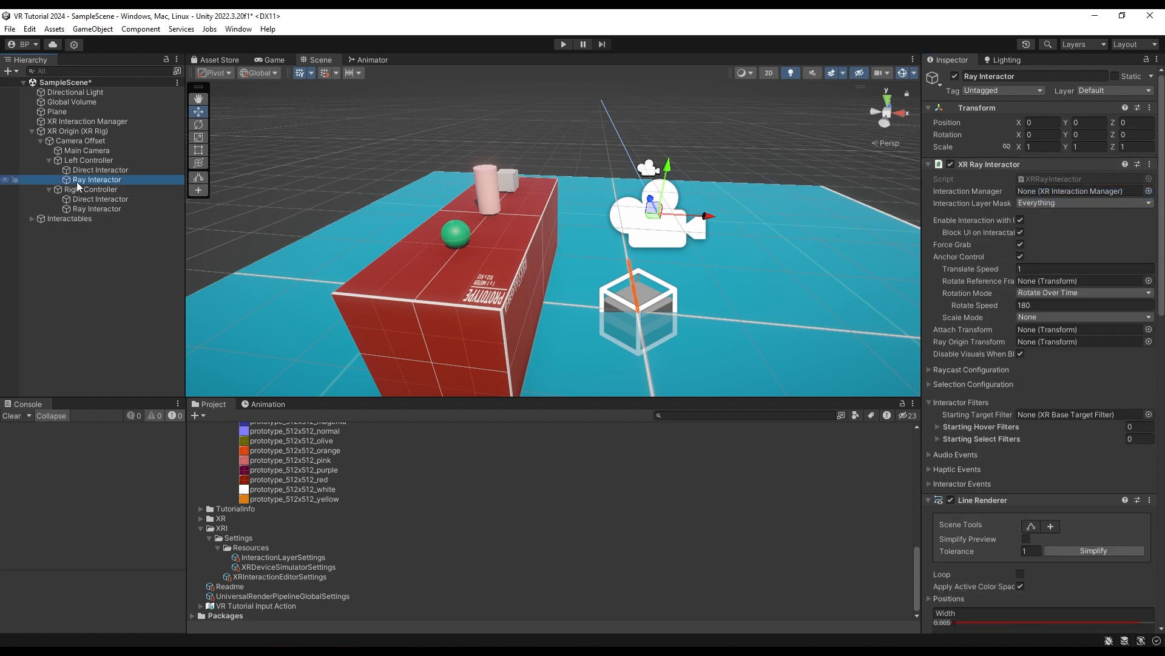
pyautogui.moveTo(104, 123); pyautogui.dragTo(1085, 191)
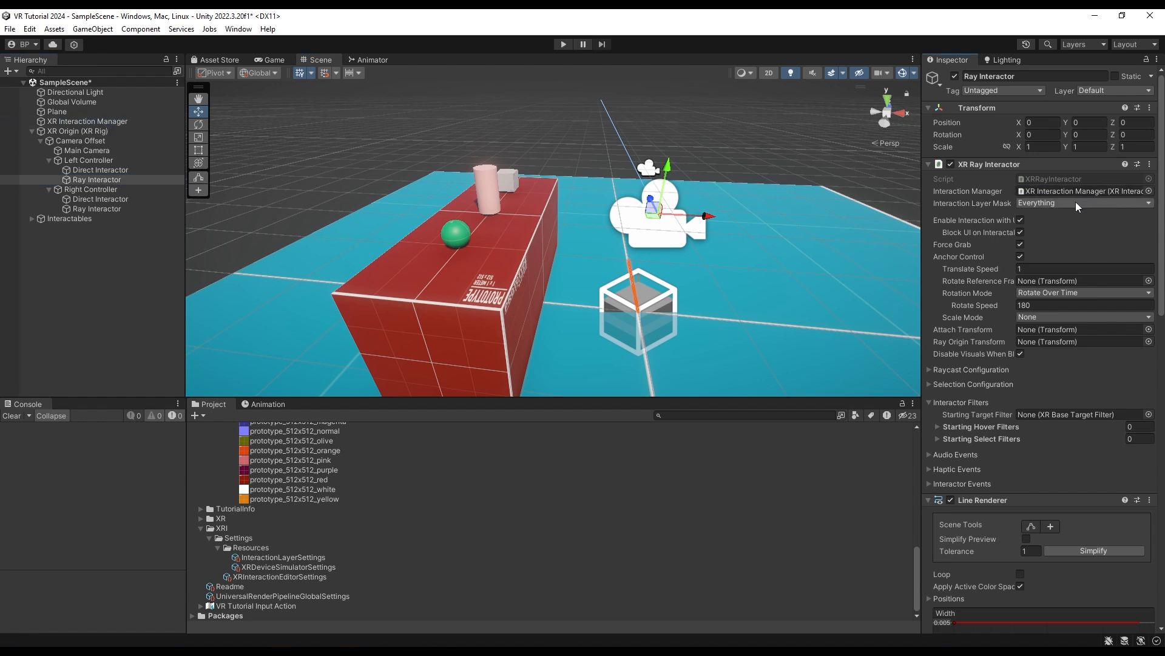
# Add a new interaction layer named "Ray Interactable" as User Layer 2 in the Interaction Layer Settings.
pyautogui.click(1075, 204)
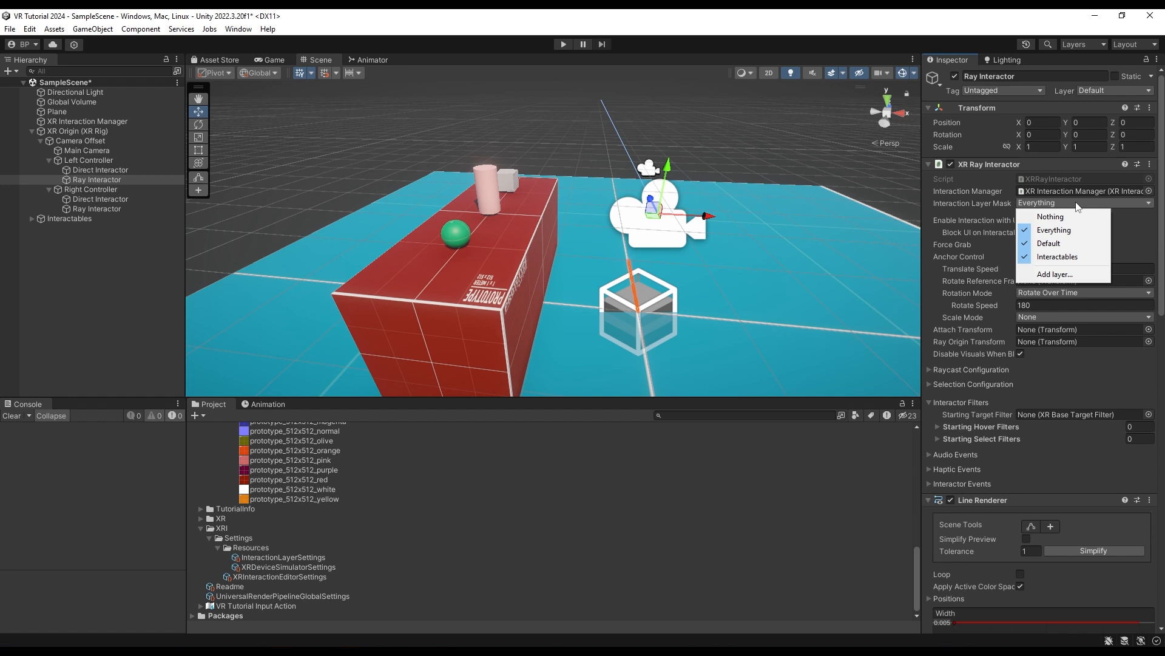
pyautogui.click(1061, 275)
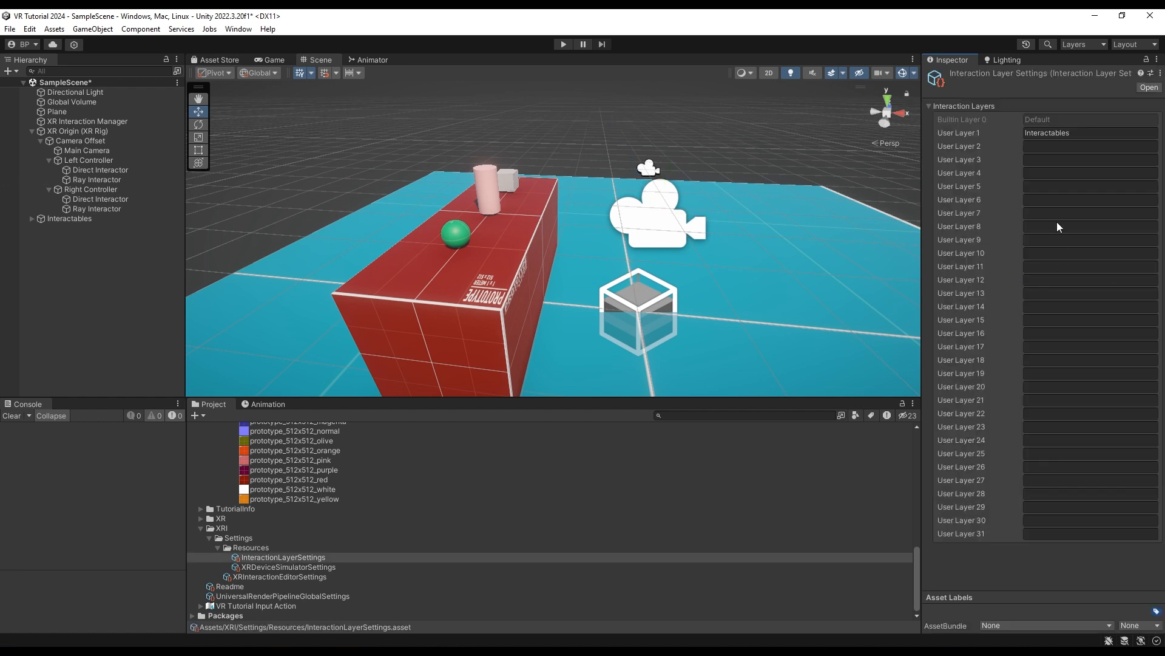
pyautogui.click(1054, 147)
pyautogui.write('Interac')
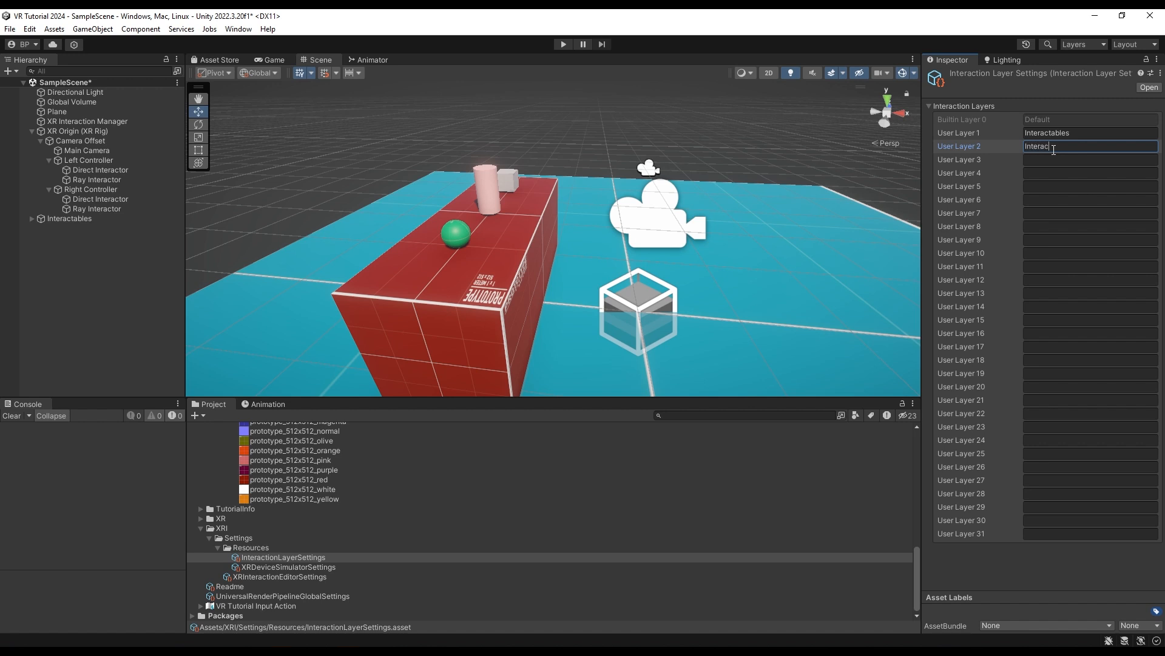
pyautogui.write('table-R')
pyautogui.press('BackSpace')
pyautogui.press('BackSpace')
pyautogui.write('Ray')
pyautogui.moveTo(1081, 147); pyautogui.dragTo(1040, 147)
pyautogui.write('Ray Interactable')
# Limit the Interaction Layer Mask of the Left Controller's Ray Interactor to the Interactables and Ray Interactable layers.
pyautogui.click(96, 179)
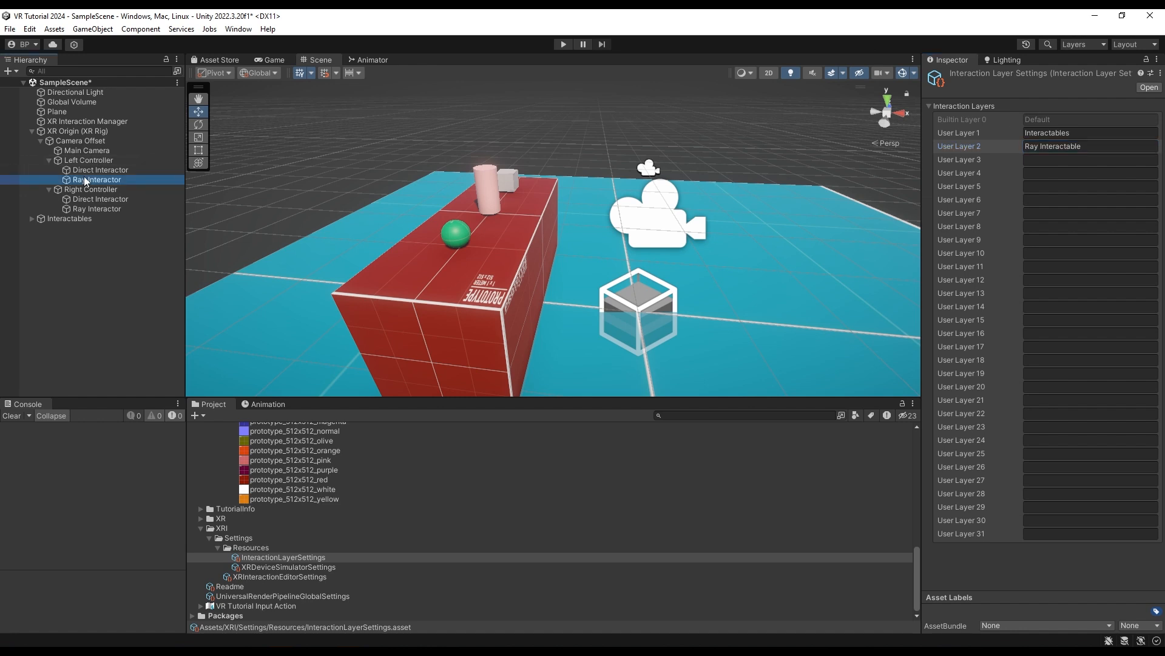
pyautogui.click(1053, 203)
pyautogui.click(1052, 216)
pyautogui.click(1060, 204)
pyautogui.click(1057, 256)
pyautogui.click(1061, 204)
pyautogui.click(1062, 270)
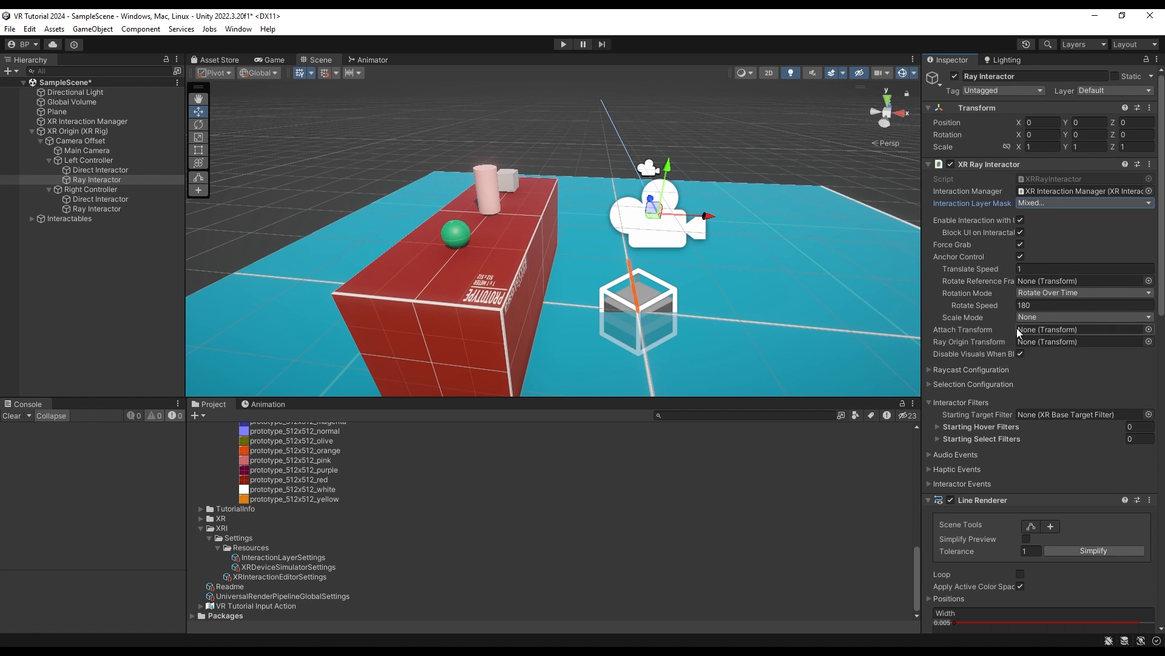
pyautogui.scroll(-1, 1021, 331)
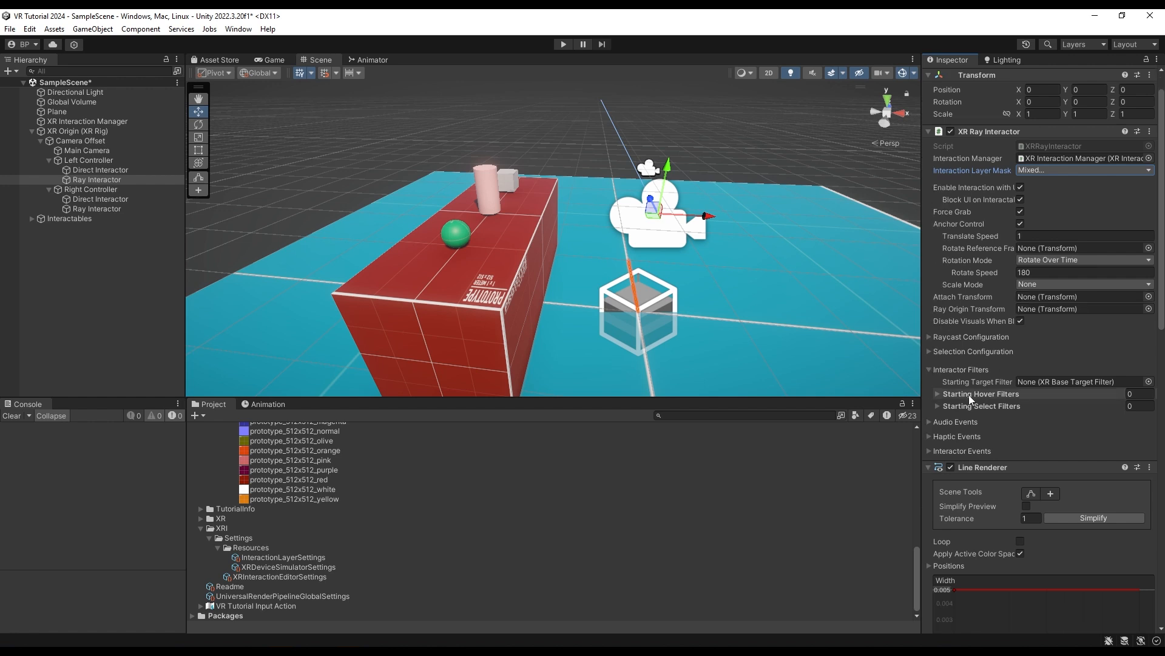
# Examine the Left Controller's Ray Interactor settings, from raycast configuration and audio, haptic and interactor events to the Line Renderer and XR Interactor Line Visual.
pyautogui.scroll(-1, 1006, 388)
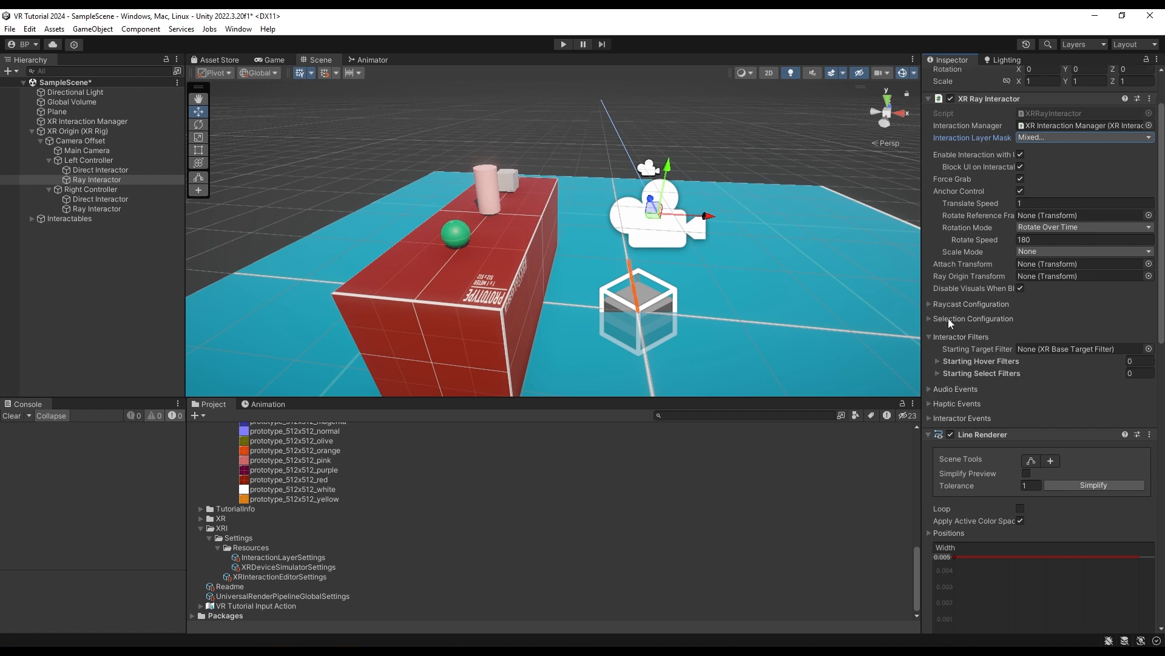
pyautogui.click(931, 304)
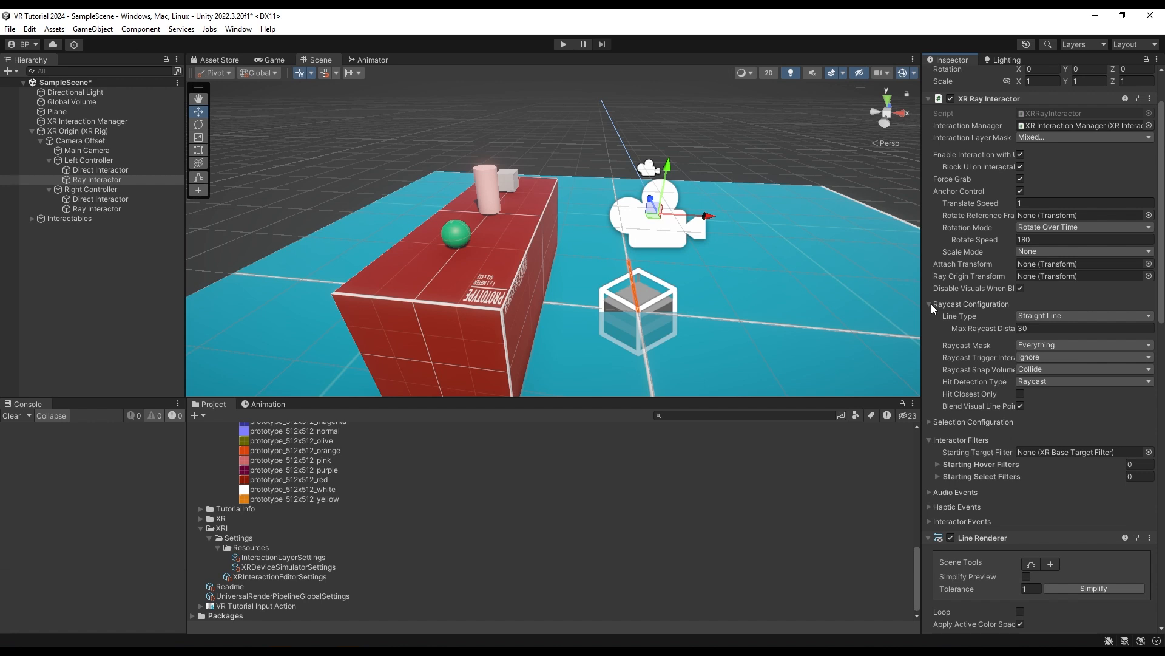
pyautogui.click(932, 303)
pyautogui.scroll(-5, 948, 397)
pyautogui.scroll(-1, 1004, 361)
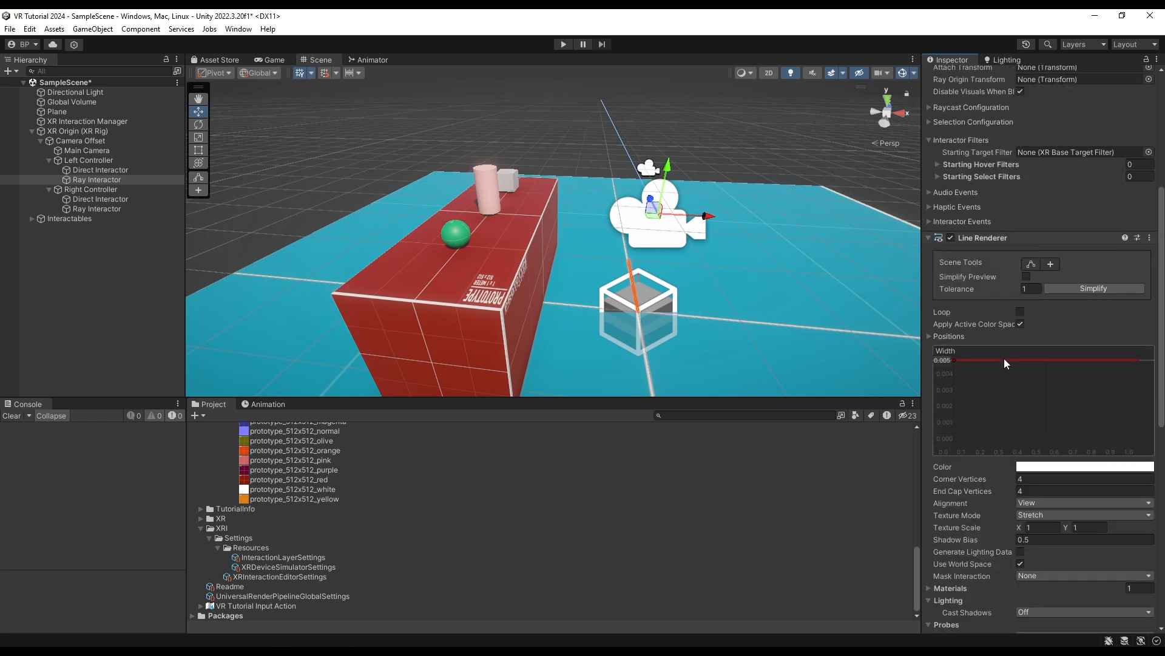
pyautogui.click(927, 193)
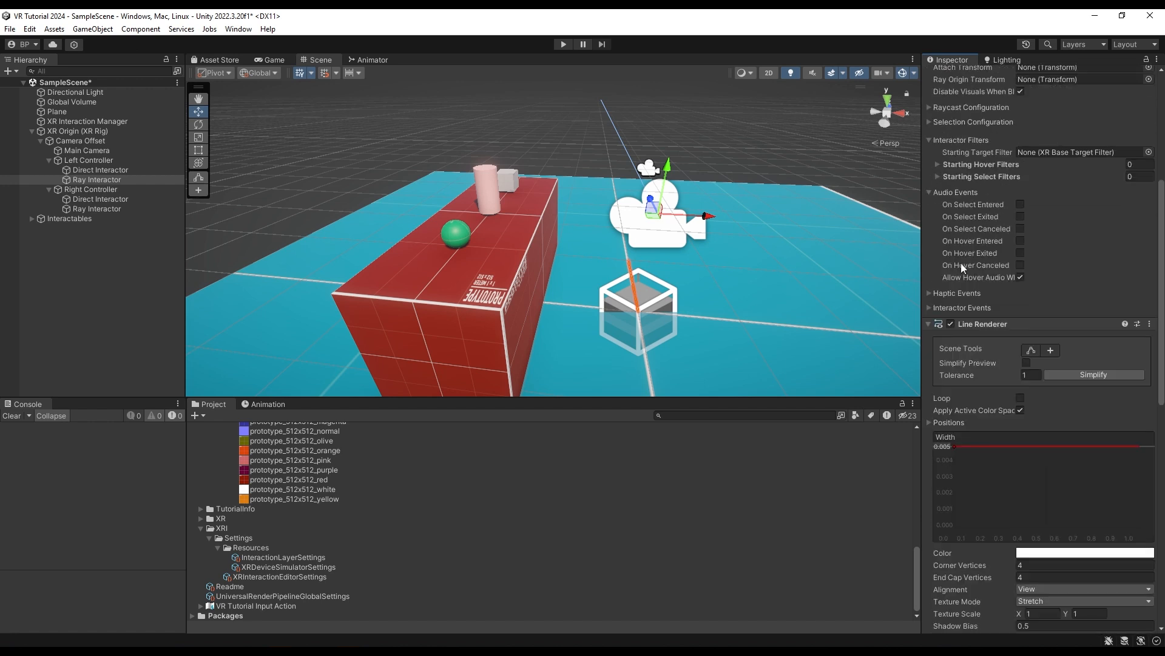
pyautogui.click(930, 293)
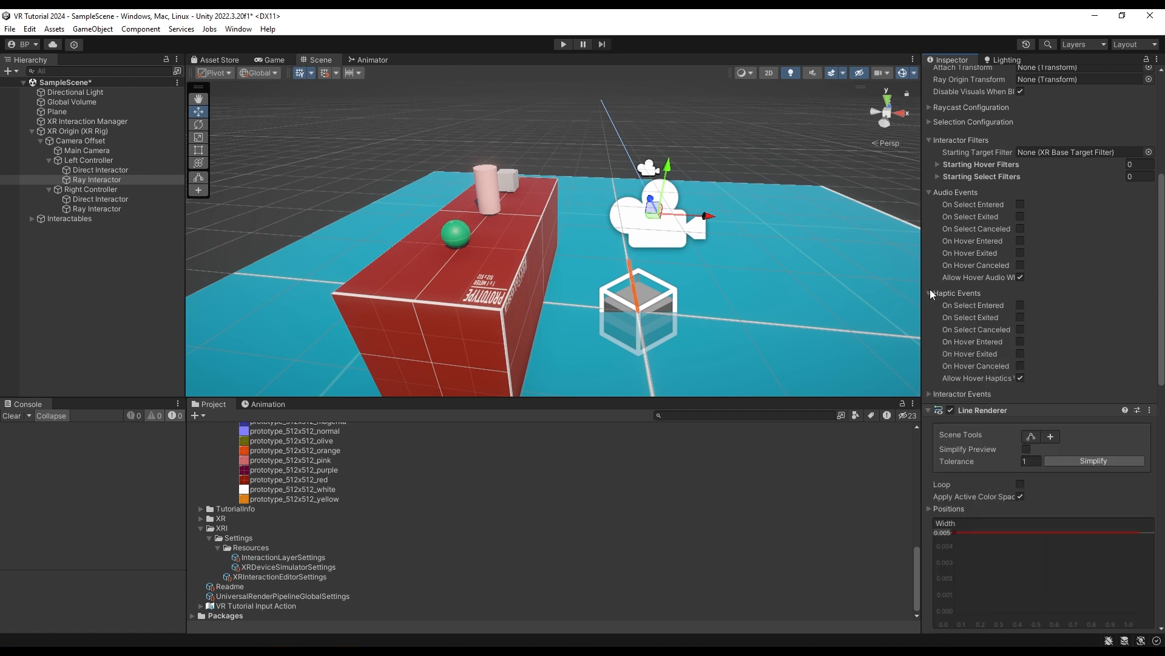
pyautogui.click(947, 394)
pyautogui.scroll(-10, 975, 377)
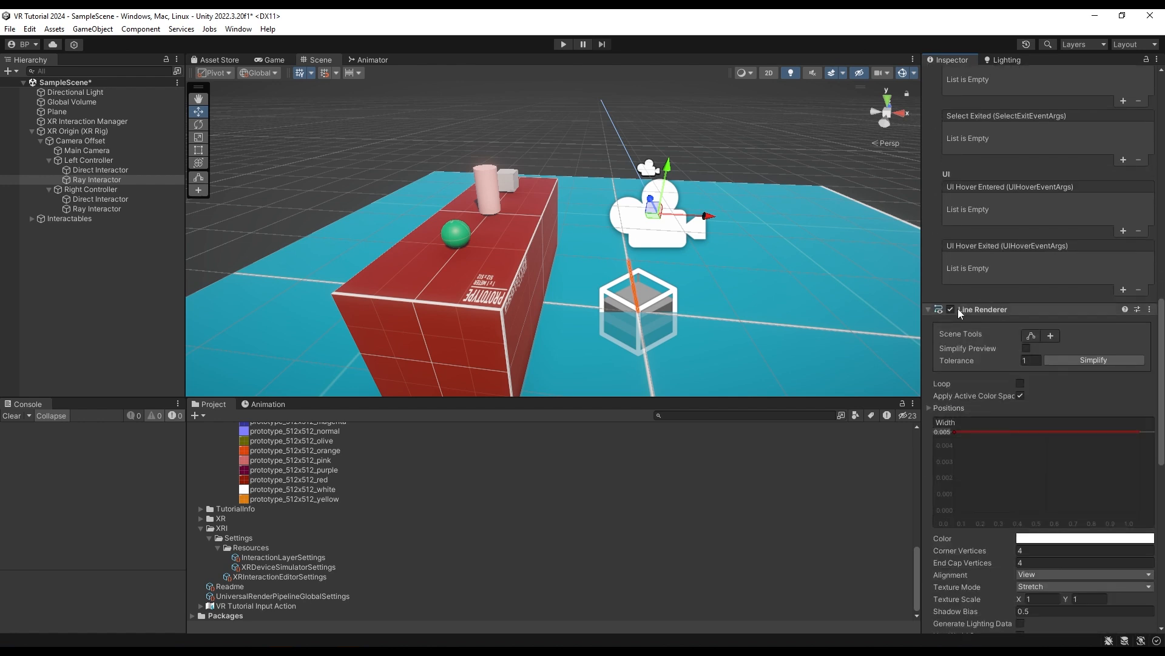
pyautogui.scroll(-2, 957, 308)
pyautogui.scroll(-2, 1032, 401)
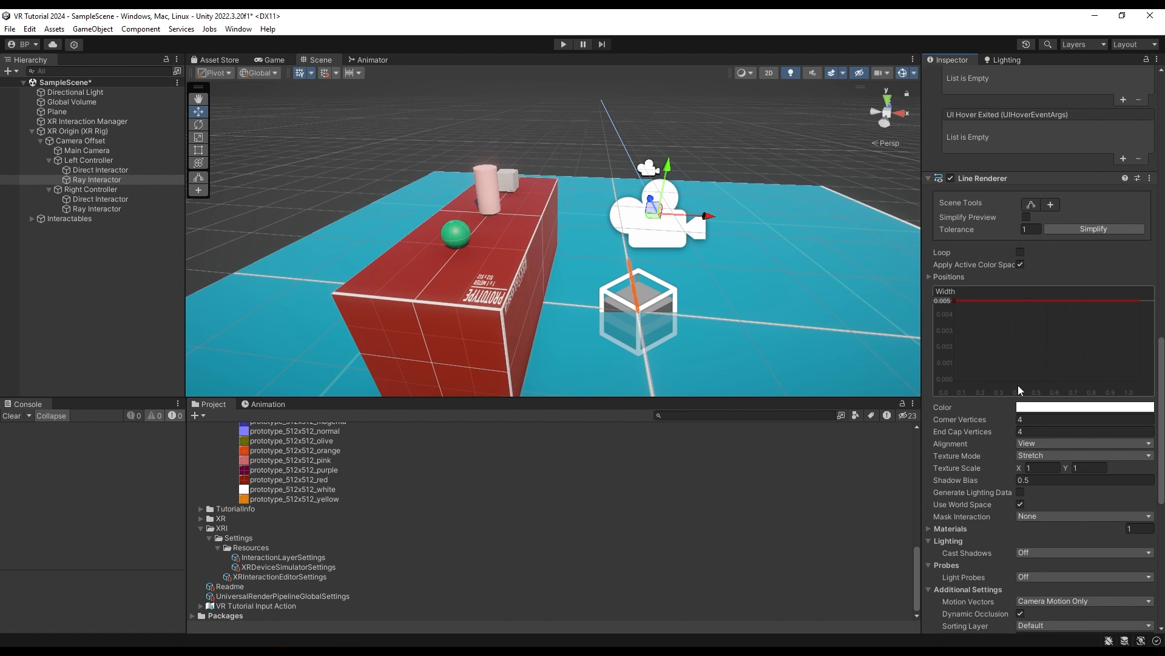
pyautogui.scroll(-6, 1017, 385)
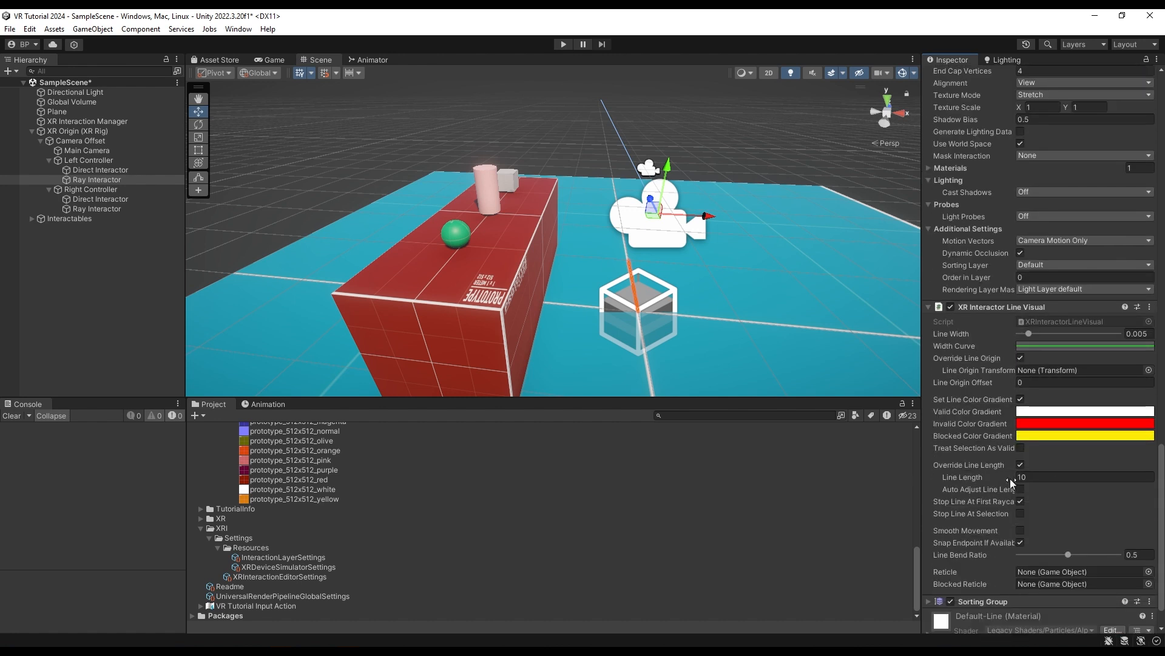
pyautogui.scroll(-1, 1010, 478)
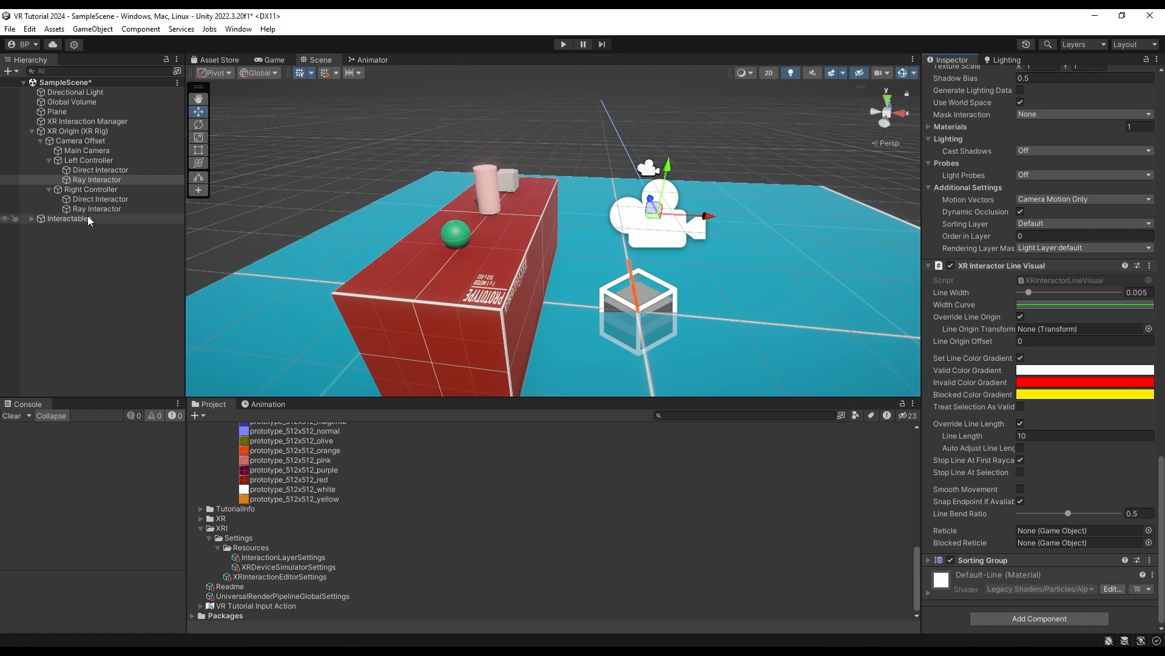
# Assign the scene's XR Interaction Manager as the Interaction Manager of the Right Controller's Ray Interactor.
pyautogui.click(114, 209)
pyautogui.scroll(-15, 1013, 307)
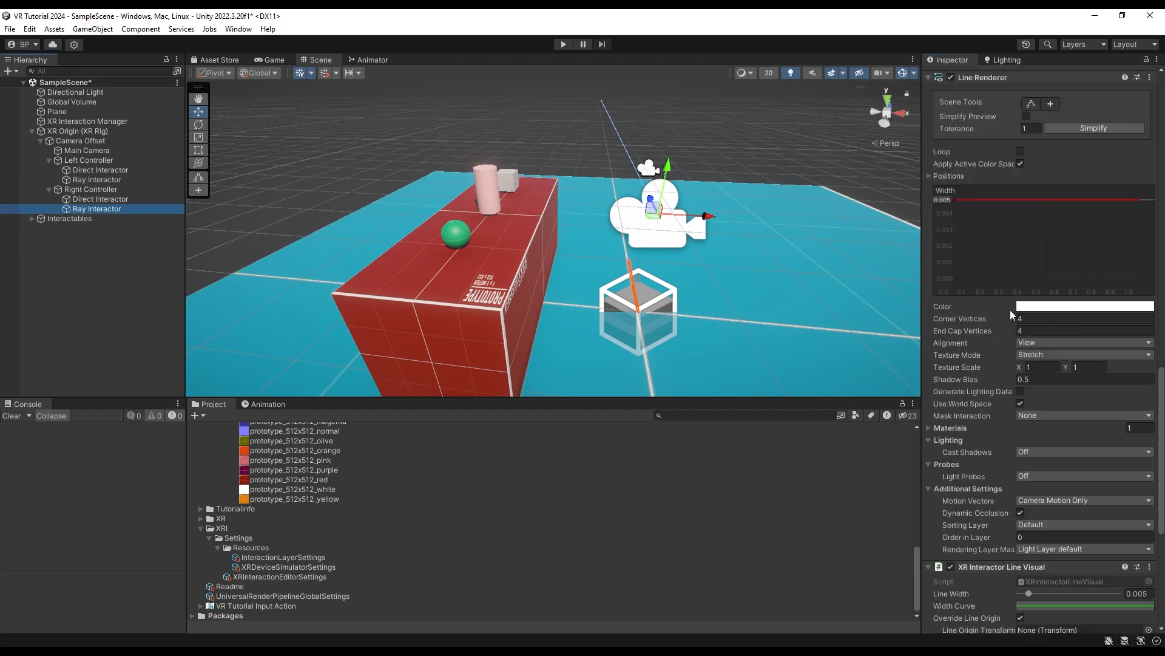
pyautogui.scroll(15, 1022, 319)
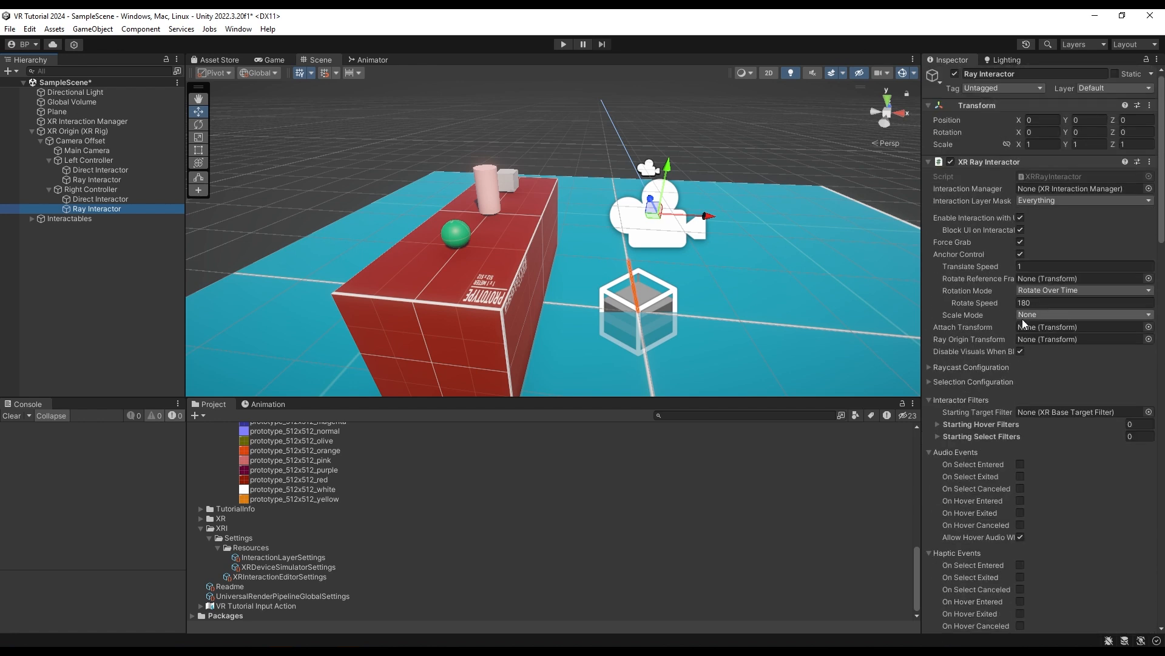
pyautogui.moveTo(88, 121); pyautogui.dragTo(1046, 195)
# Limit the Interaction Layer Mask of the Right Controller's Ray Interactor to the Interactables and Ray Interactable layers.
pyautogui.click(1050, 204)
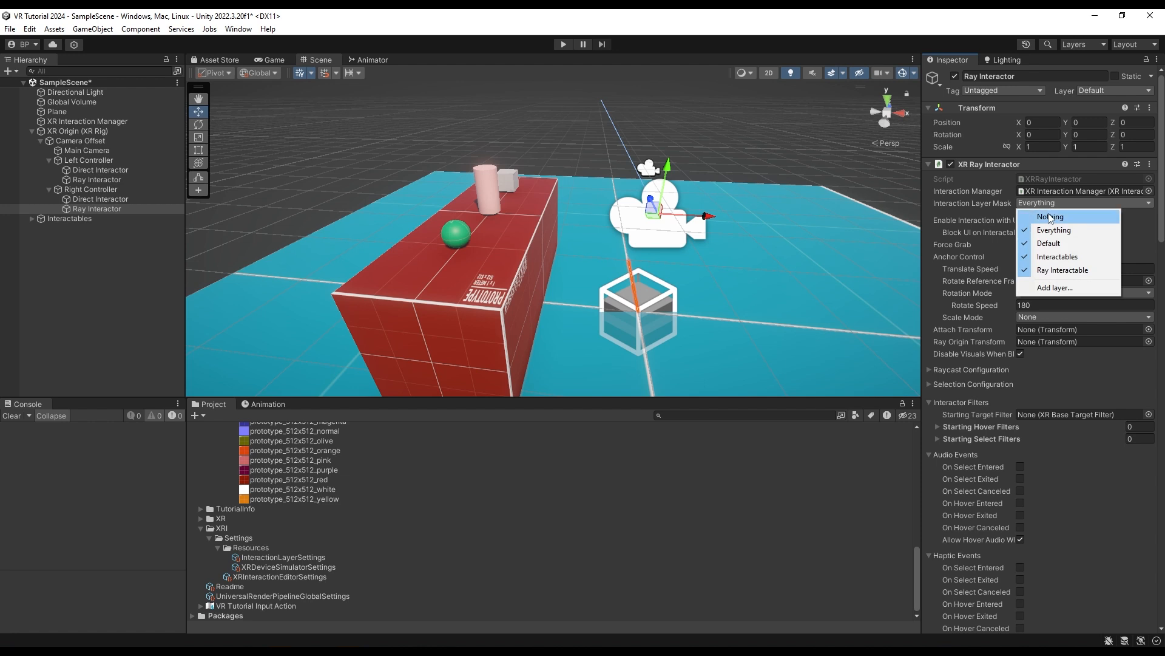
pyautogui.click(1045, 256)
pyautogui.click(1050, 205)
pyautogui.click(1046, 260)
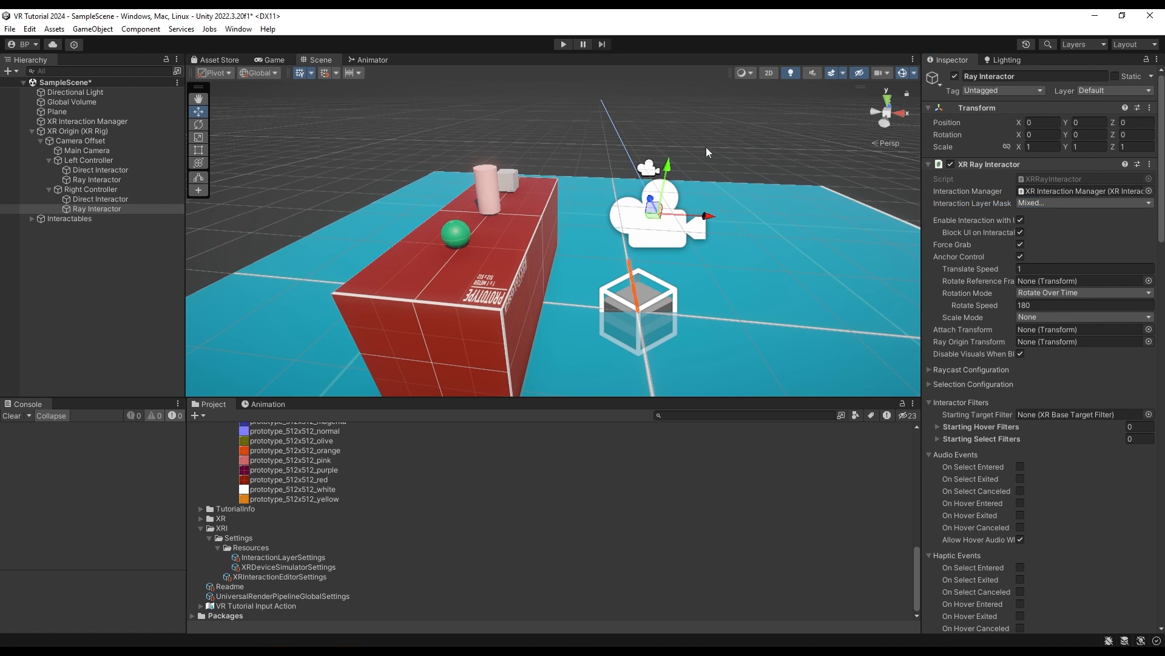
# Run the scene in Play mode to test pointing at objects with both controllers' rays, and stop it.
pyautogui.click(563, 45)
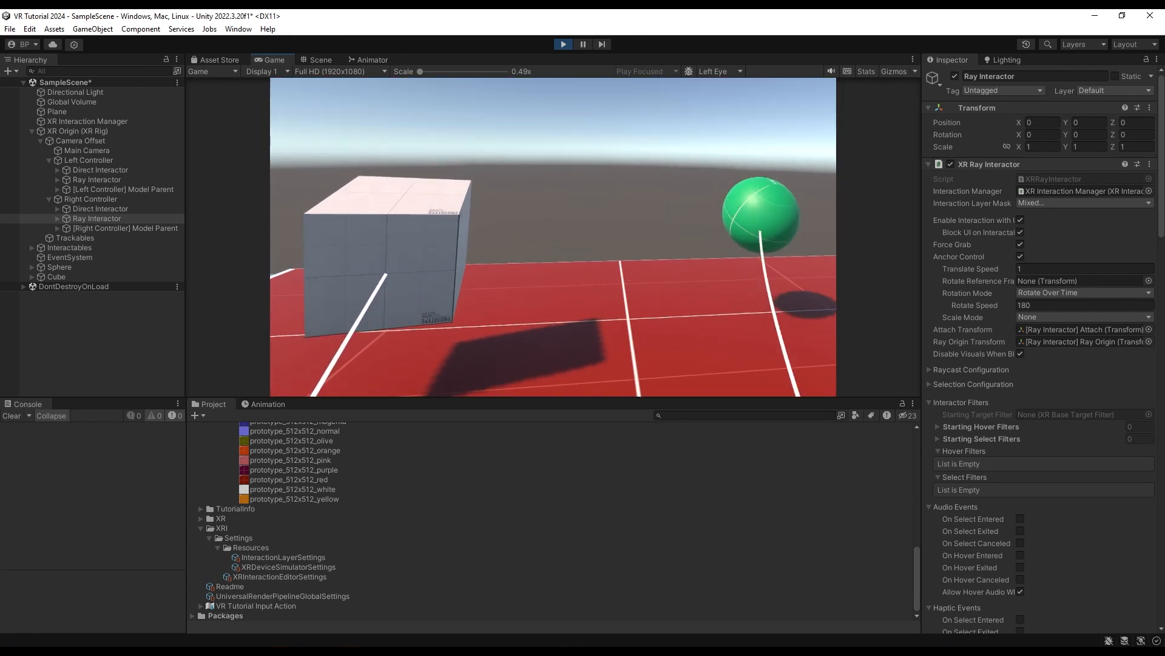
pyautogui.hotkey('ctrl', 'p')
# Set the Line Width to 0.004 in the XR Interactor Line Visual of both controllers' Ray Interactors.
pyautogui.scroll(-15, 990, 366)
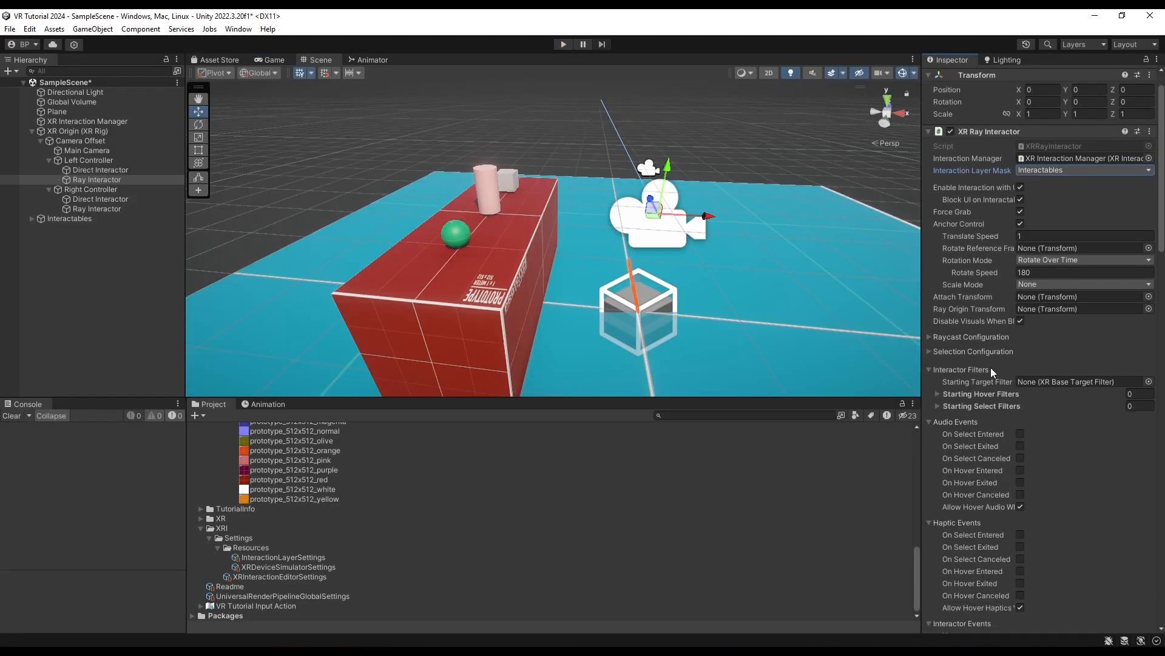
pyautogui.scroll(-20, 986, 368)
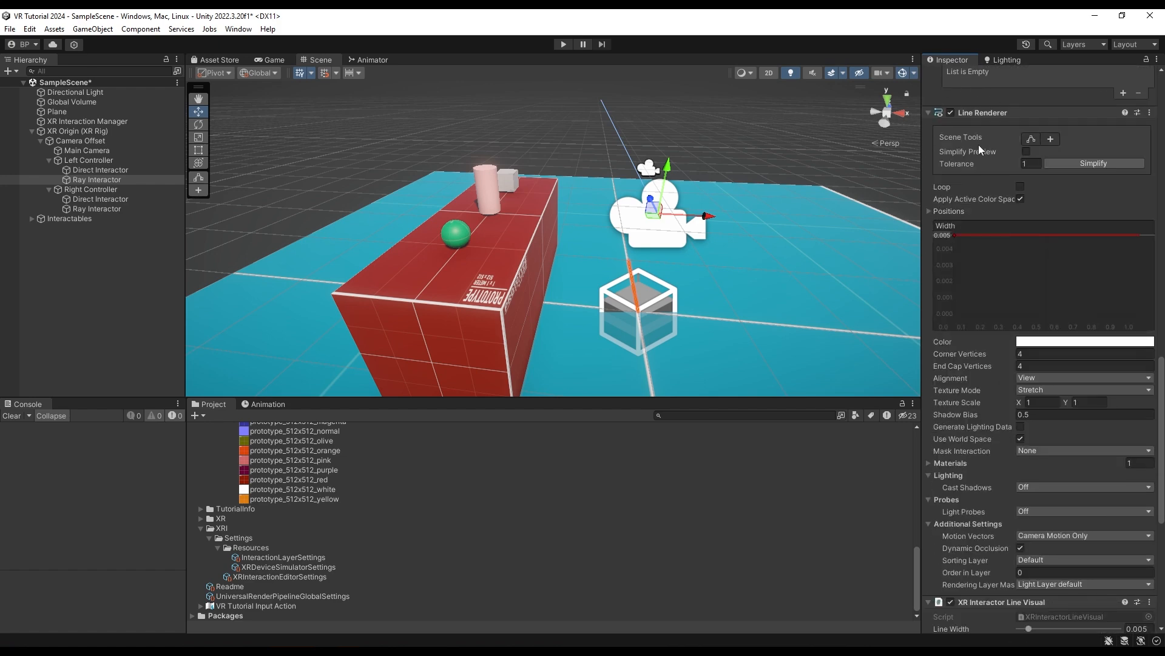
pyautogui.click(928, 112)
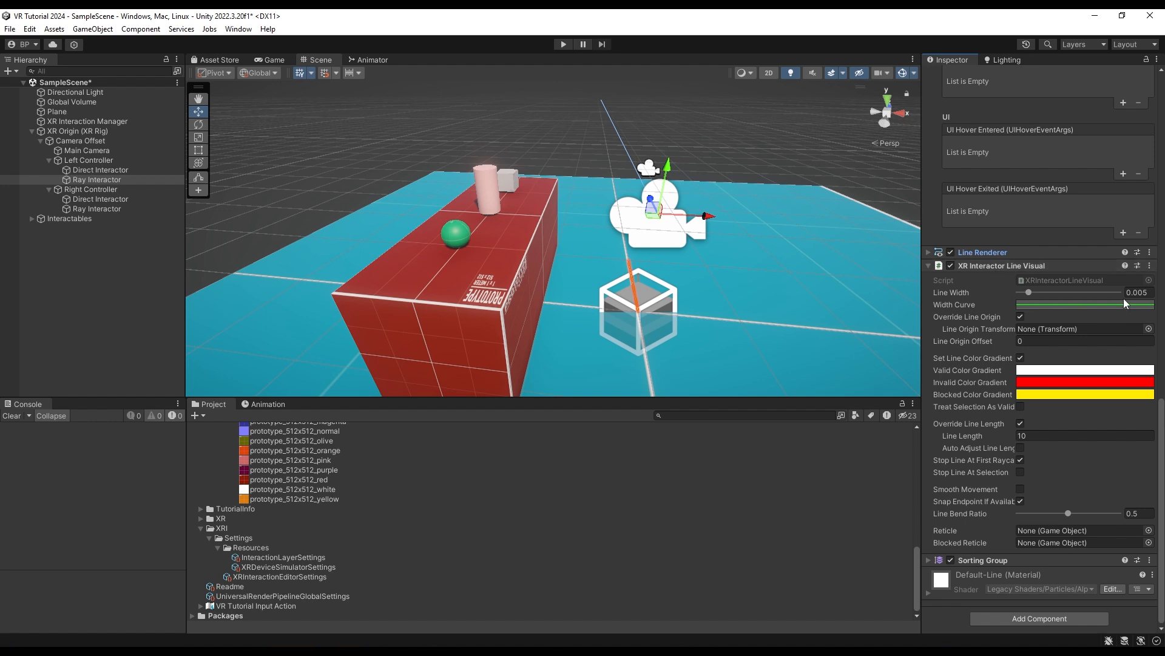
pyautogui.click(1150, 293)
pyautogui.write('0.00')
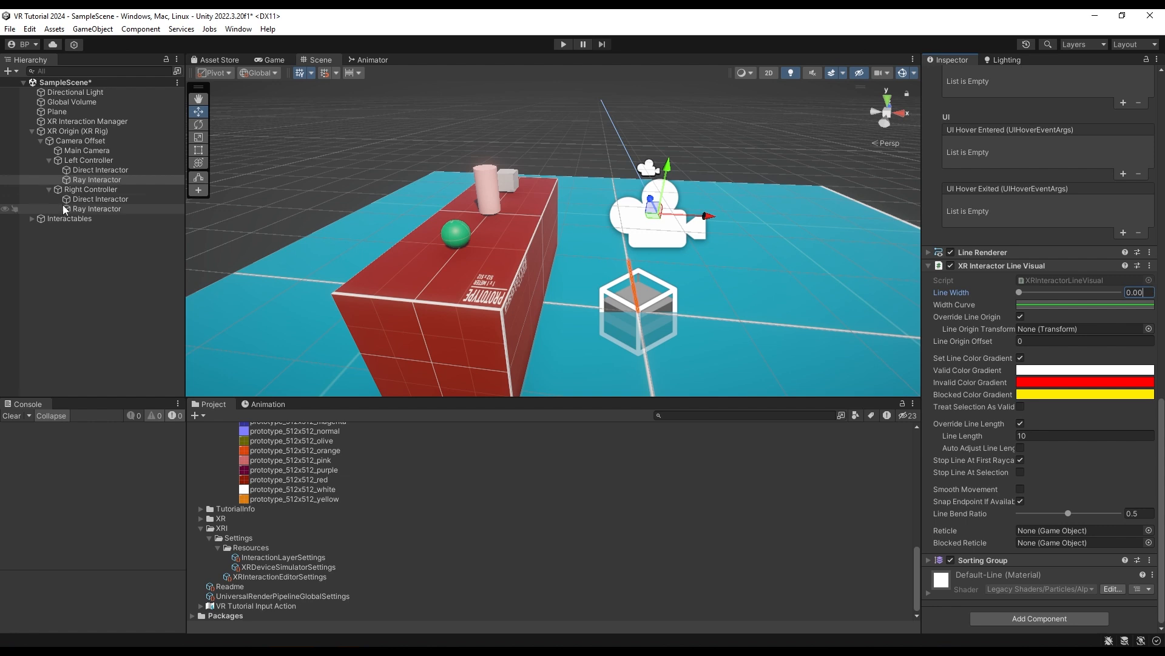
pyautogui.keyDown('ctrl'); pyautogui.click(98, 209); pyautogui.keyUp('ctrl')
pyautogui.click(1145, 298)
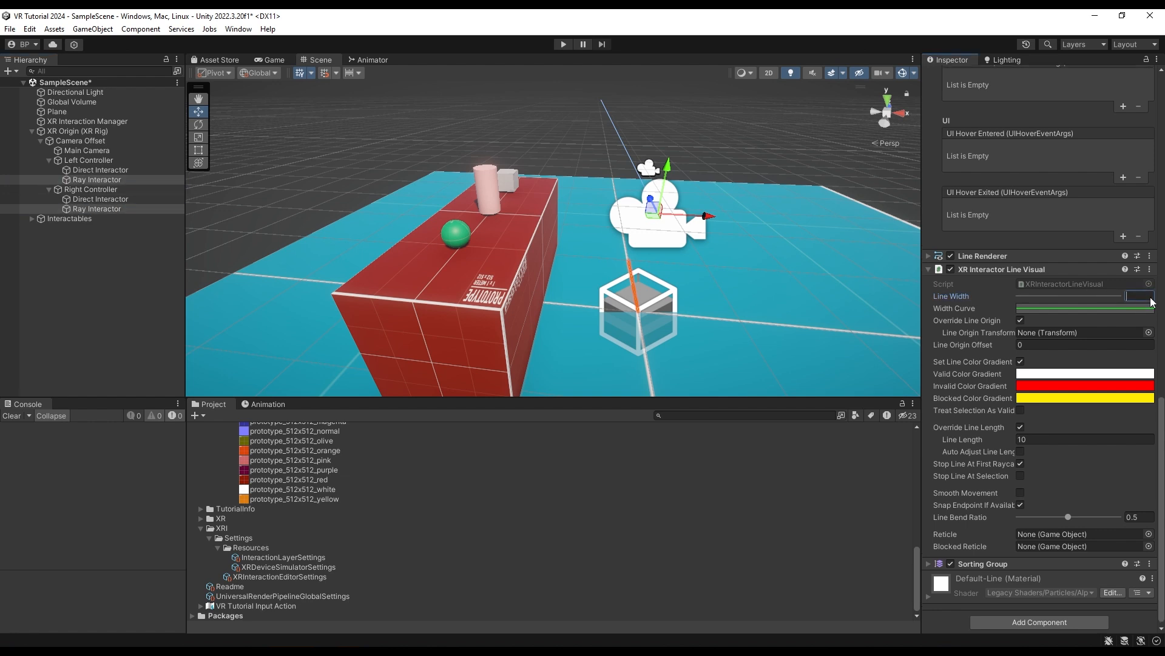
pyautogui.write('0.004')
# Fade out the Valid Color Gradient of both ray visuals by setting its end alpha to 0.
pyautogui.click(1039, 374)
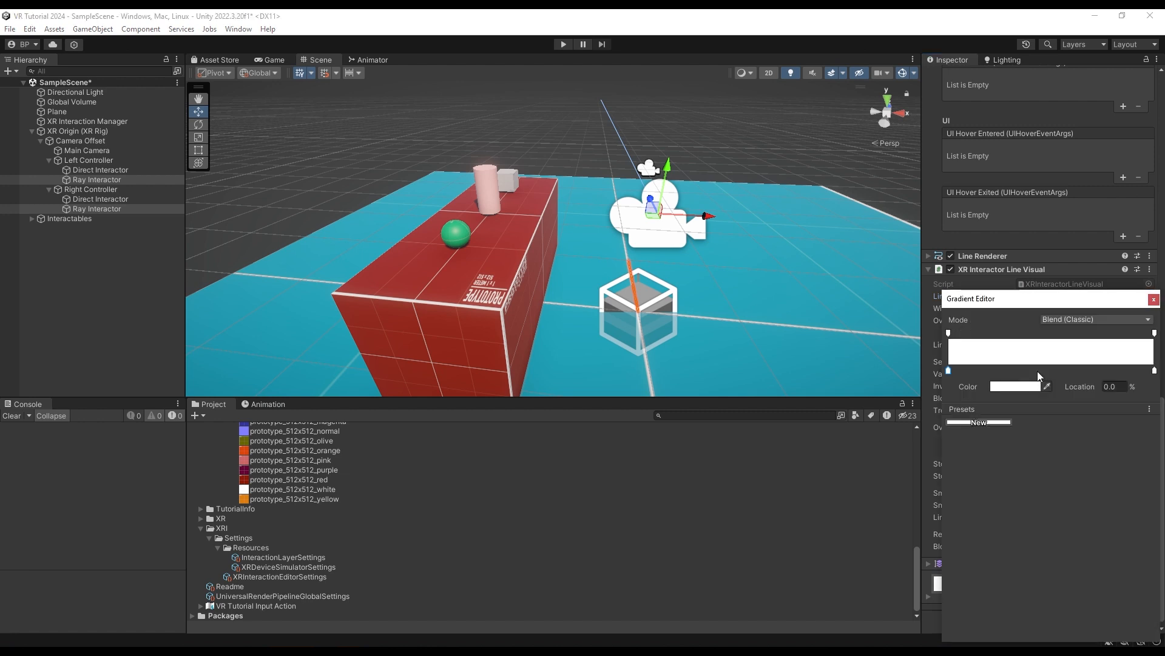
pyautogui.click(1154, 333)
pyautogui.moveTo(1029, 387); pyautogui.dragTo(959, 387)
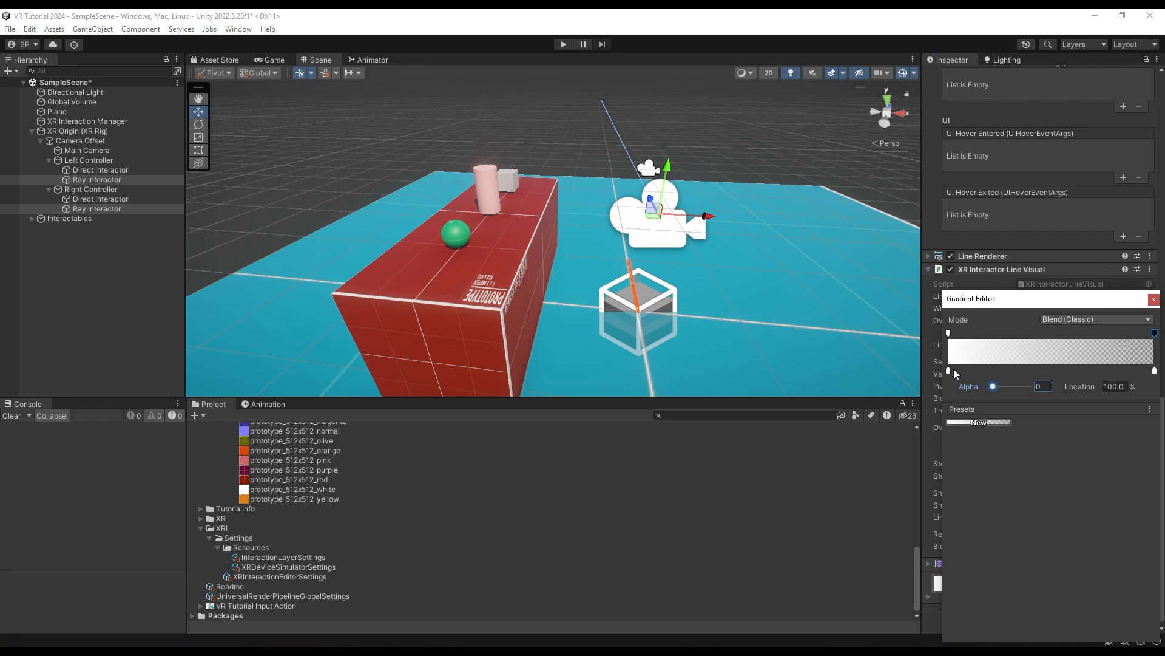
pyautogui.click(950, 370)
pyautogui.click(1020, 387)
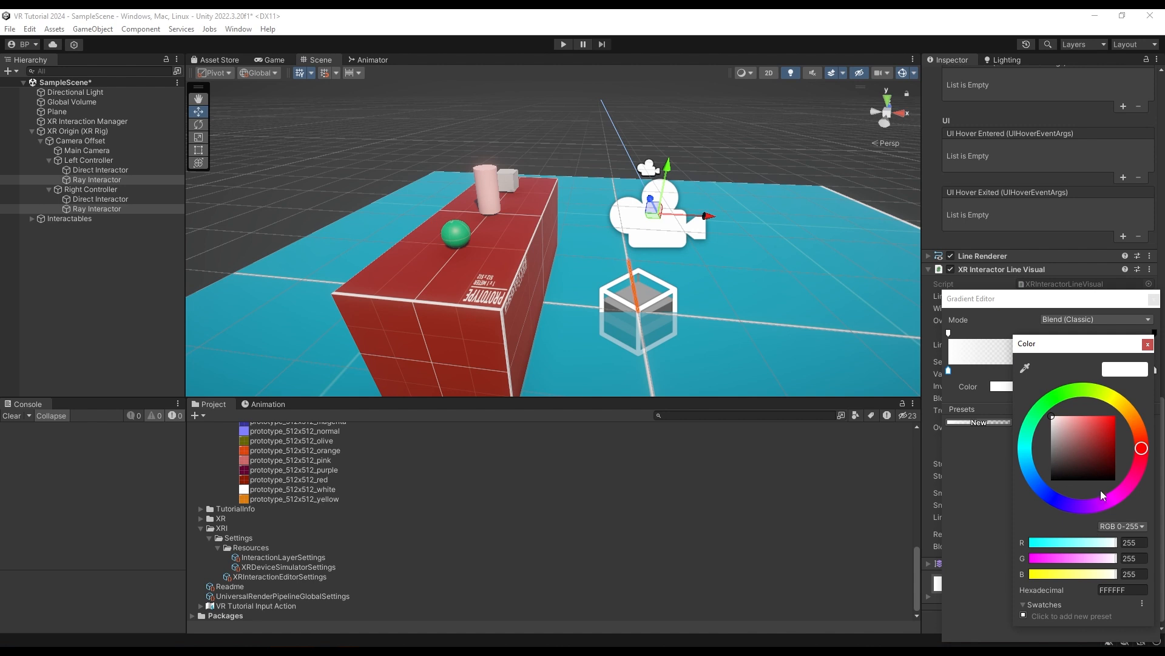
pyautogui.moveTo(1033, 470); pyautogui.dragTo(1025, 454)
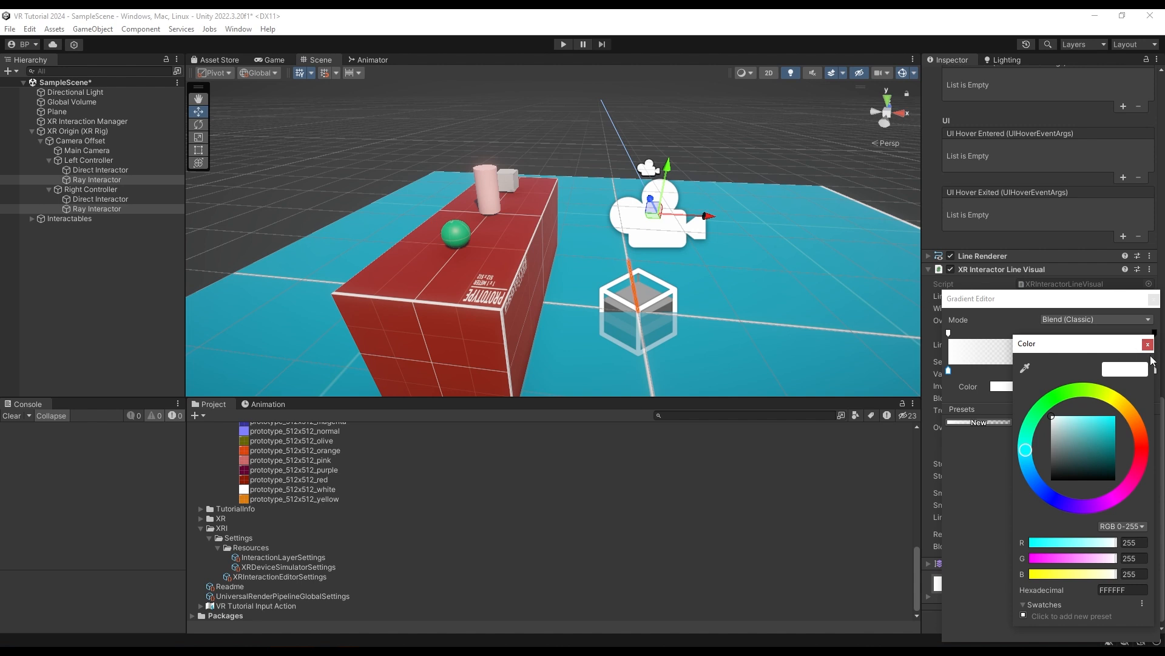
pyautogui.click(1147, 345)
pyautogui.click(993, 386)
pyautogui.moveTo(1009, 465)
pyautogui.mouseDown()
pyautogui.moveTo(1007, 489)
pyautogui.moveTo(1006, 455)
pyautogui.moveTo(1003, 467)
pyautogui.mouseUp()
pyautogui.press('Escape')
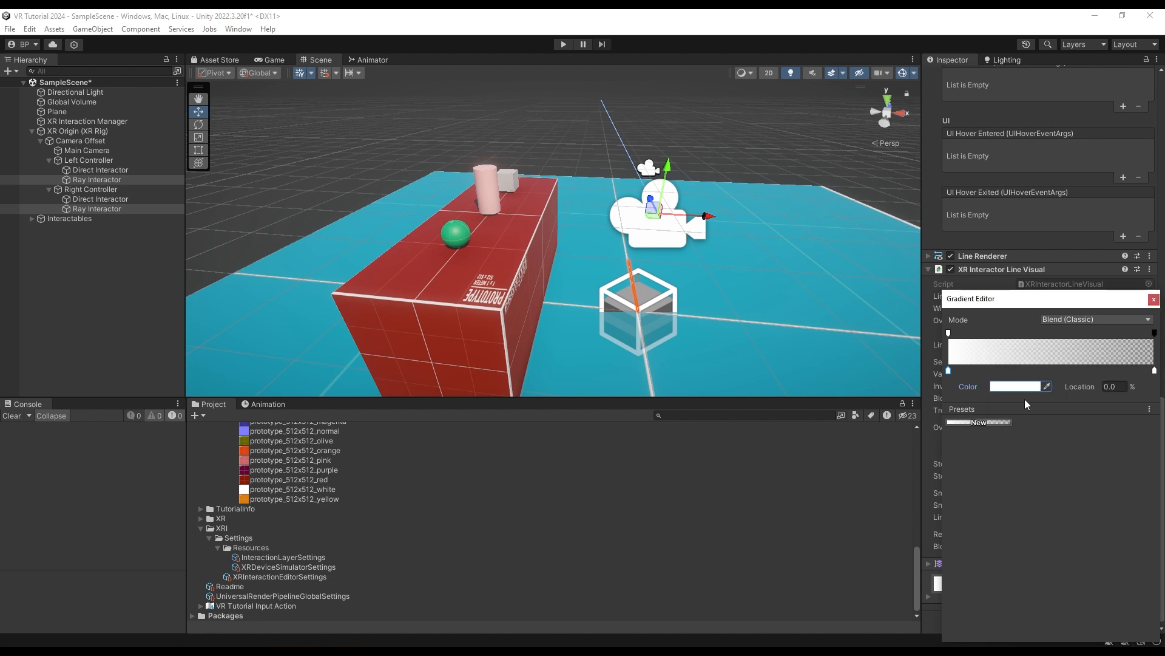
# Change the start color of the Valid Color Gradient to the light blue 5BABCF.
pyautogui.click(948, 333)
pyautogui.click(948, 371)
pyautogui.click(1018, 386)
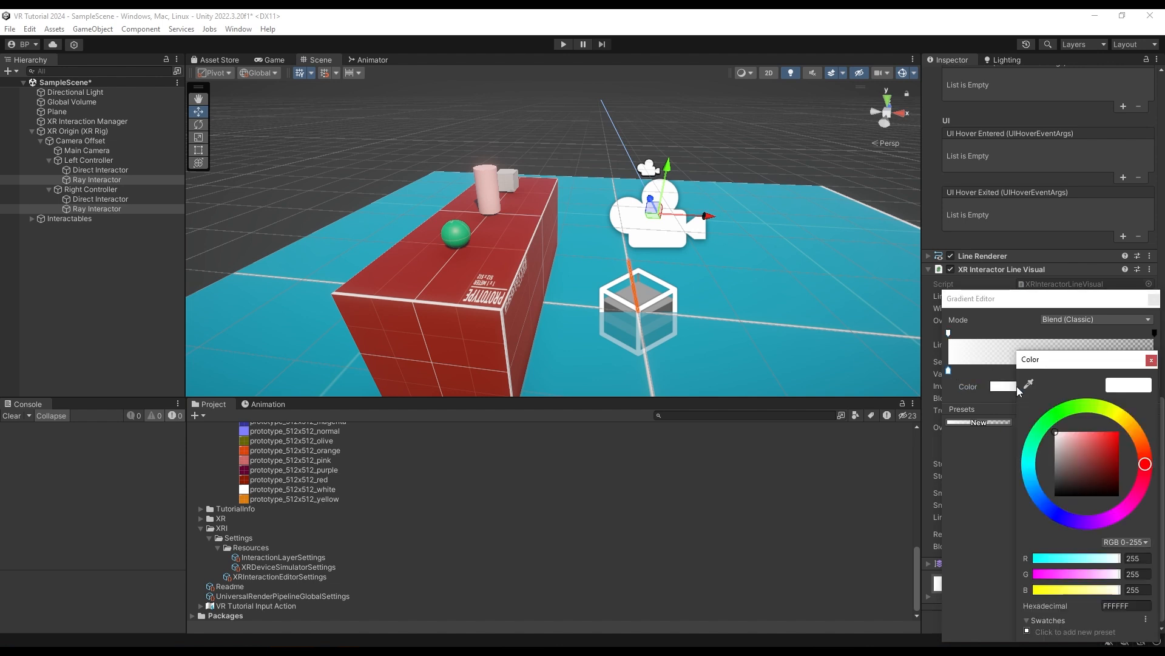
pyautogui.click(1033, 483)
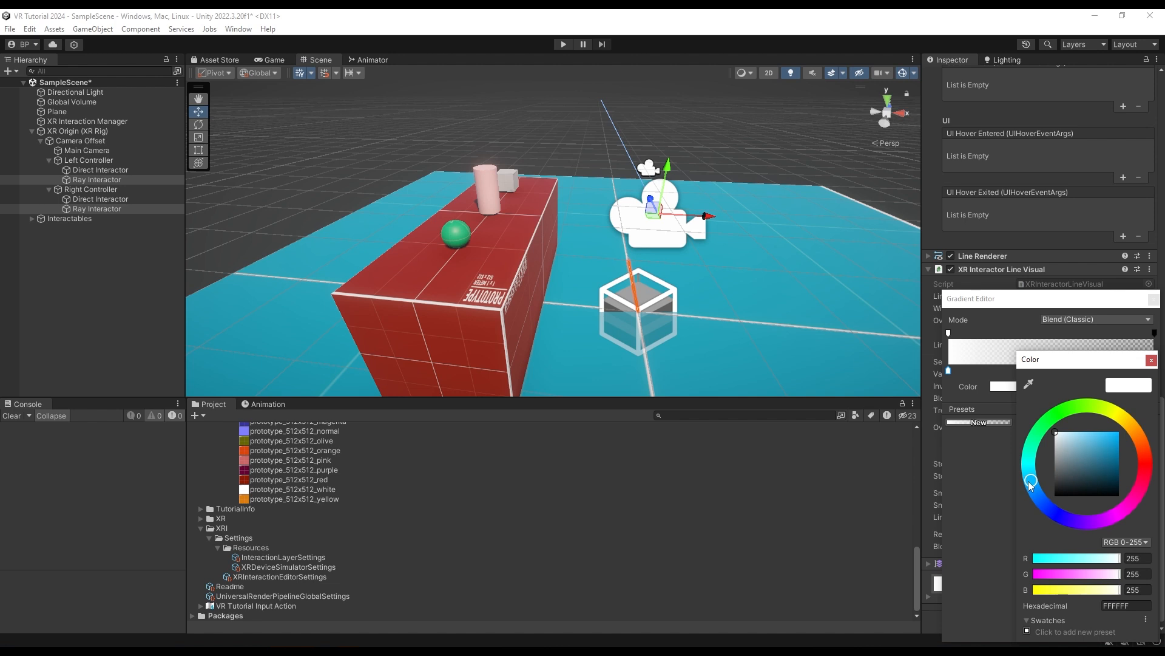
pyautogui.click(1127, 391)
pyautogui.click(1032, 477)
pyautogui.moveTo(1080, 448)
pyautogui.mouseDown()
pyautogui.moveTo(1091, 430)
pyautogui.moveTo(1119, 436)
pyautogui.moveTo(1092, 431)
pyautogui.mouseUp()
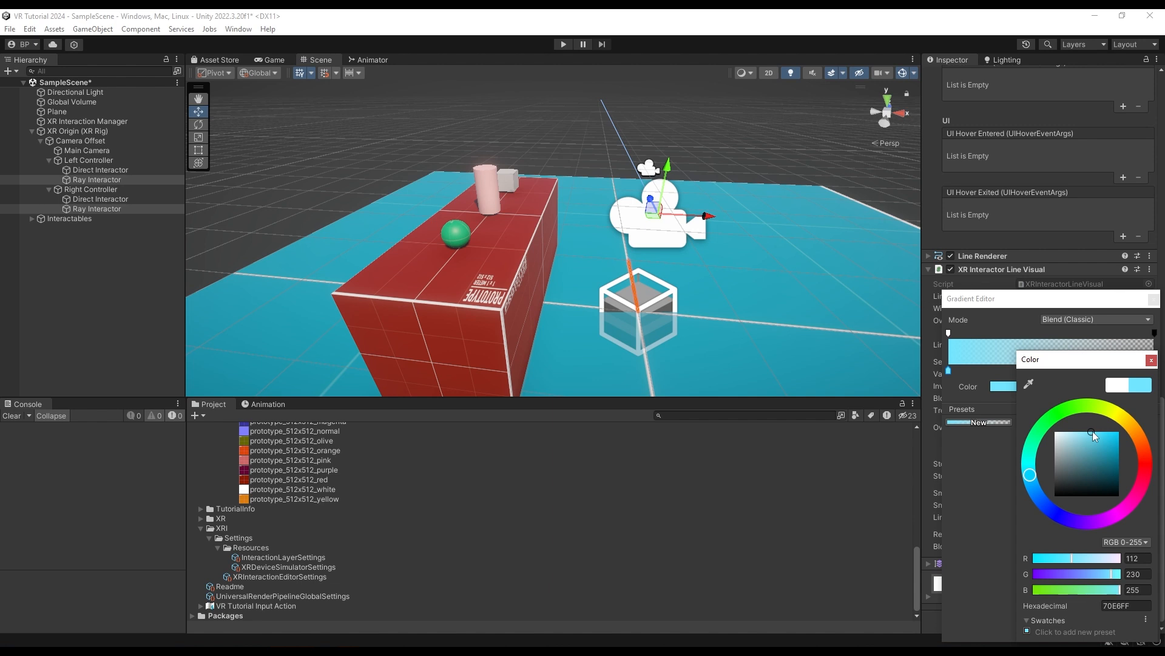
pyautogui.moveTo(1096, 431); pyautogui.dragTo(1091, 443)
pyautogui.moveTo(1040, 478); pyautogui.dragTo(1034, 486)
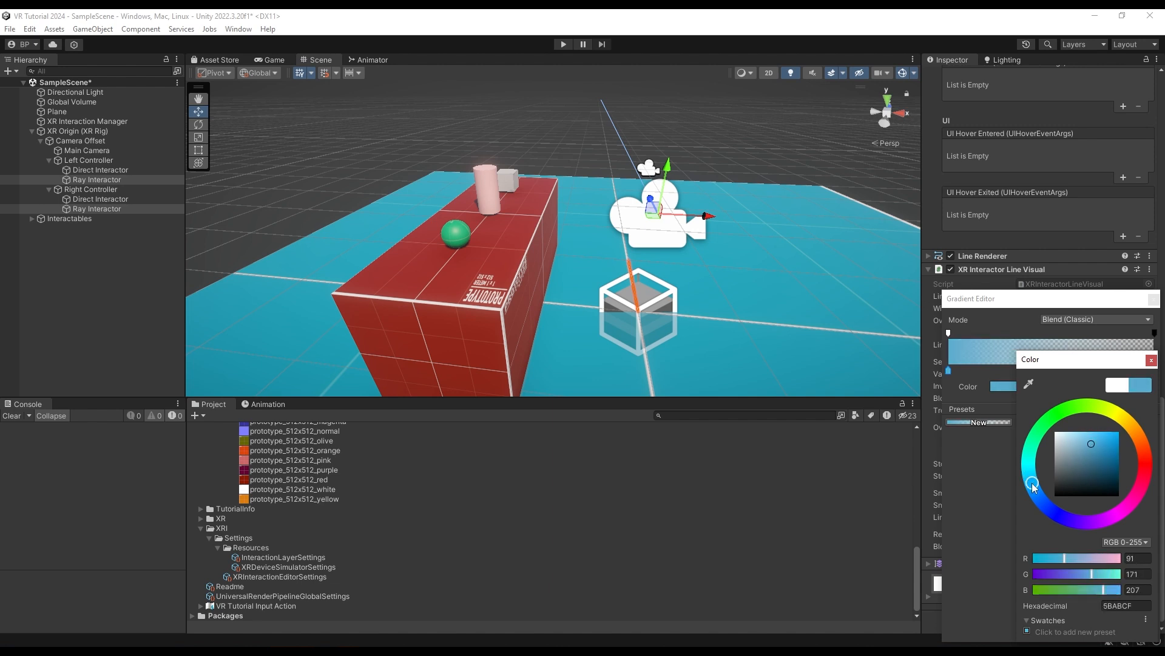
pyautogui.click(1152, 363)
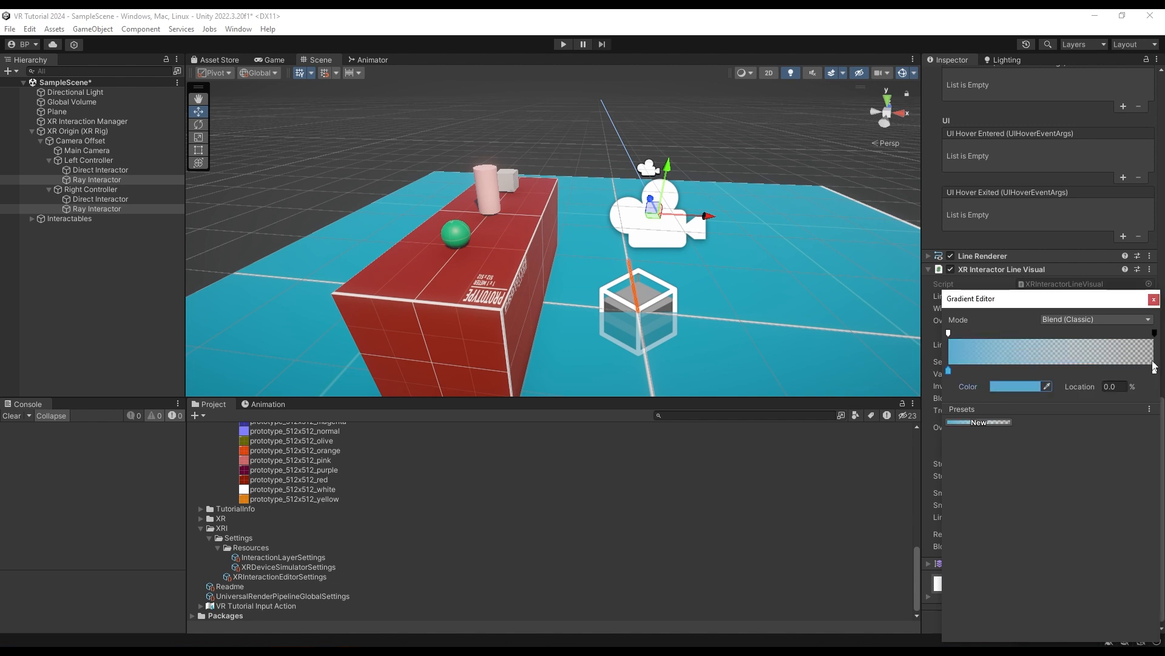
pyautogui.click(1155, 300)
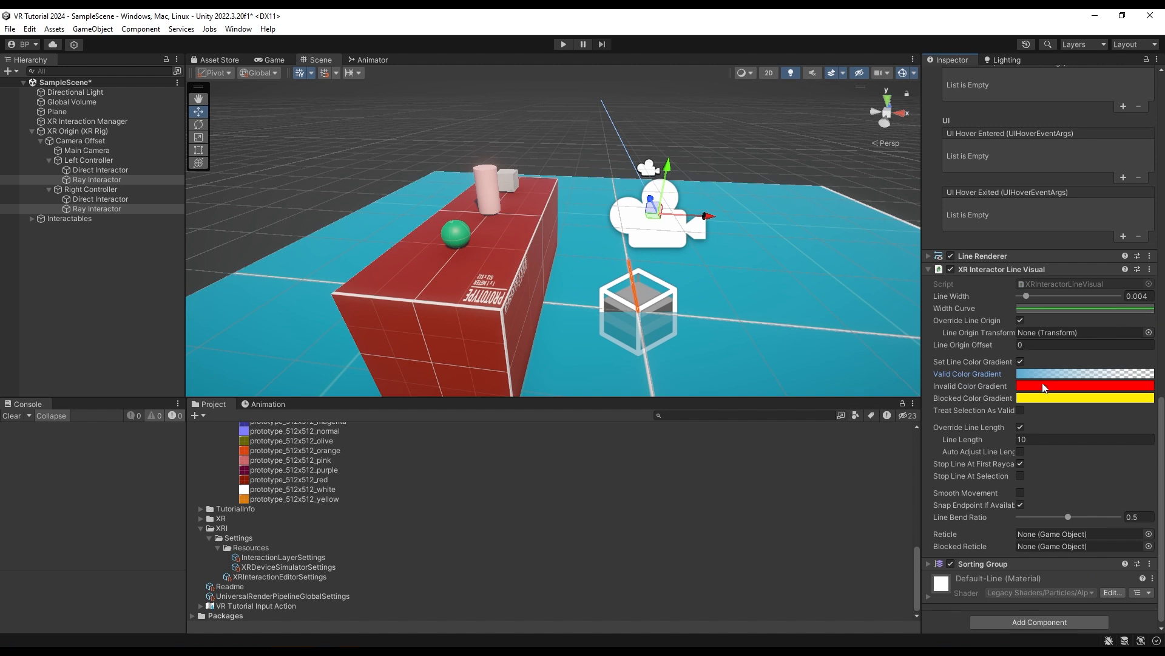
# Fade out the Invalid Color Gradient of both ray visuals by setting its end alpha to 0.
pyautogui.click(1044, 380)
pyautogui.click(1155, 333)
pyautogui.moveTo(1030, 386); pyautogui.dragTo(968, 377)
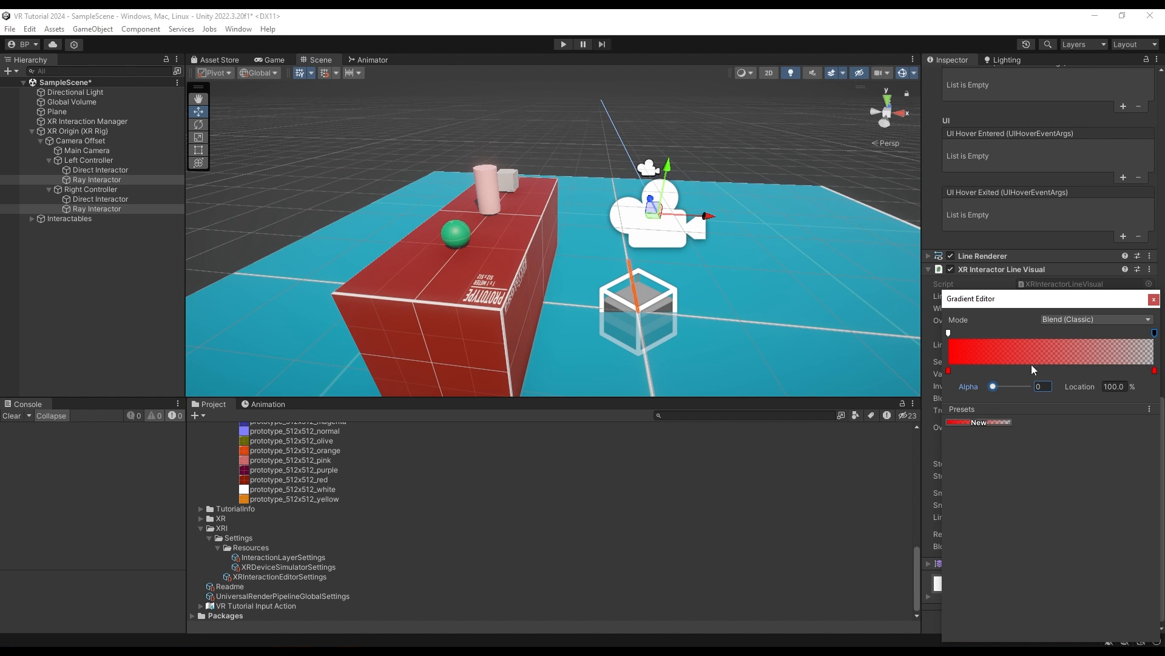
pyautogui.click(1154, 299)
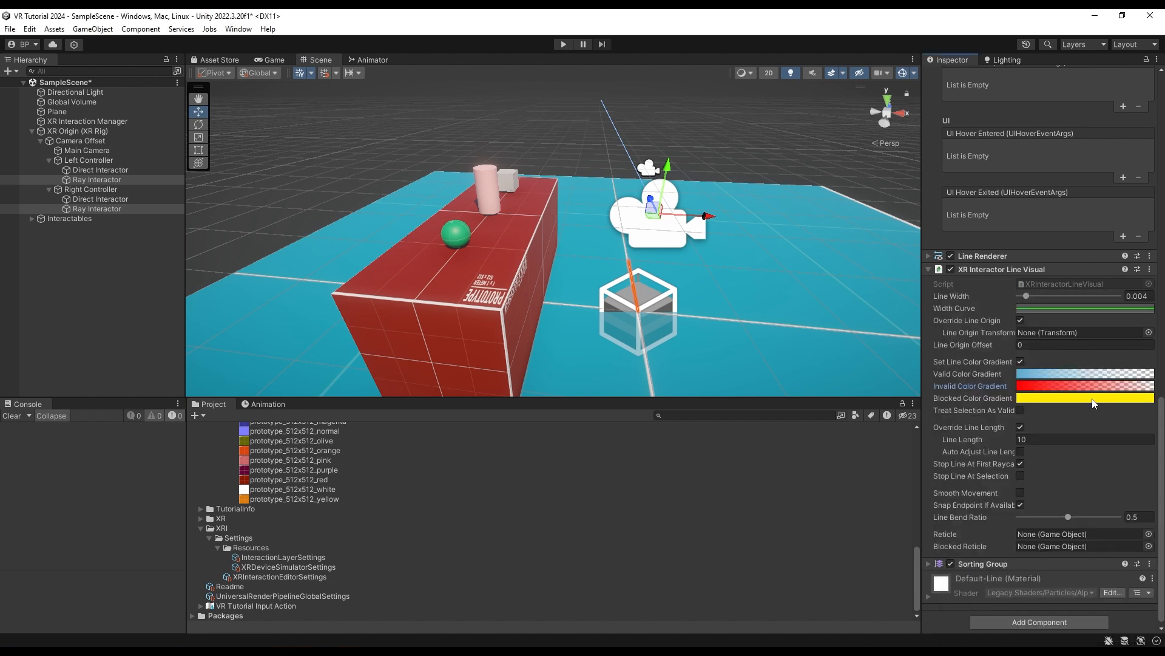
# Make the Blocked Color Gradient of both ray visuals transparent at its end with an alpha of 0.
pyautogui.click(1092, 399)
pyautogui.click(1155, 333)
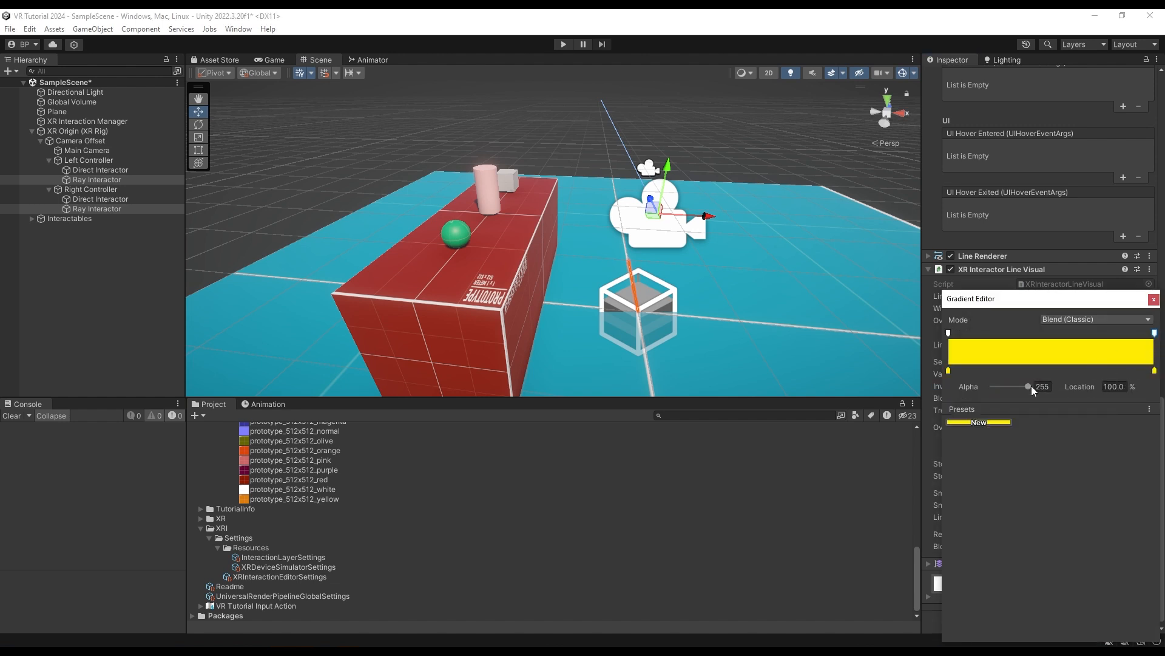
pyautogui.moveTo(1030, 387); pyautogui.dragTo(990, 383)
pyautogui.click(1154, 299)
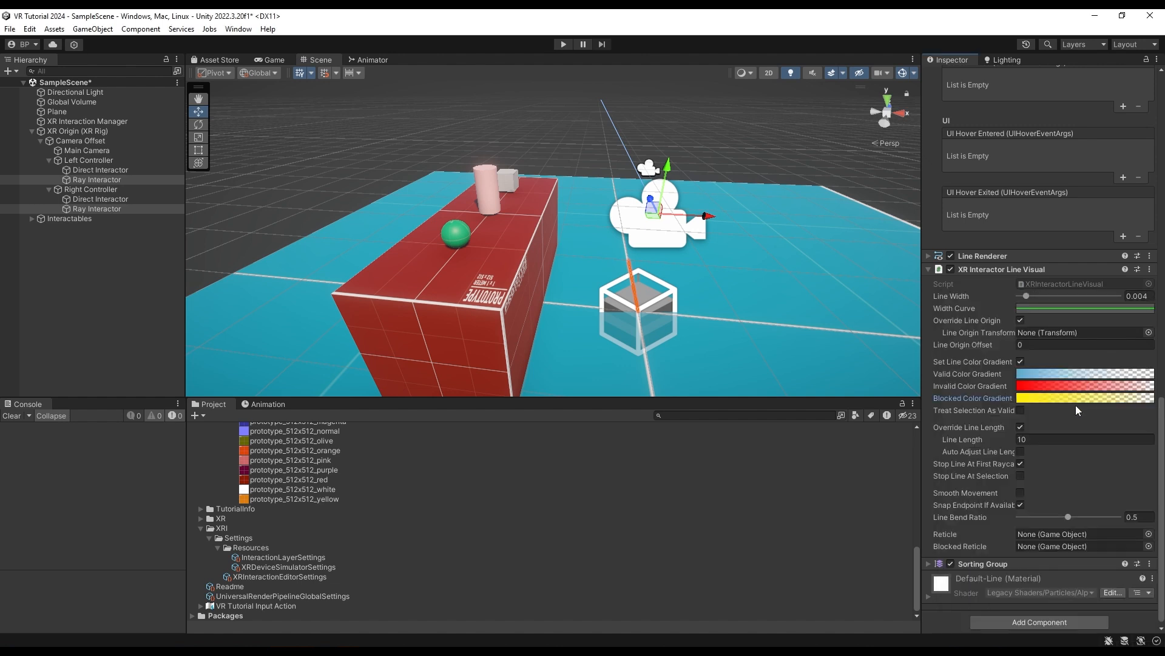
# Set the overridden Line Length of both controllers' ray visuals to 5.
pyautogui.click(1033, 439)
pyautogui.moveTo(984, 451)
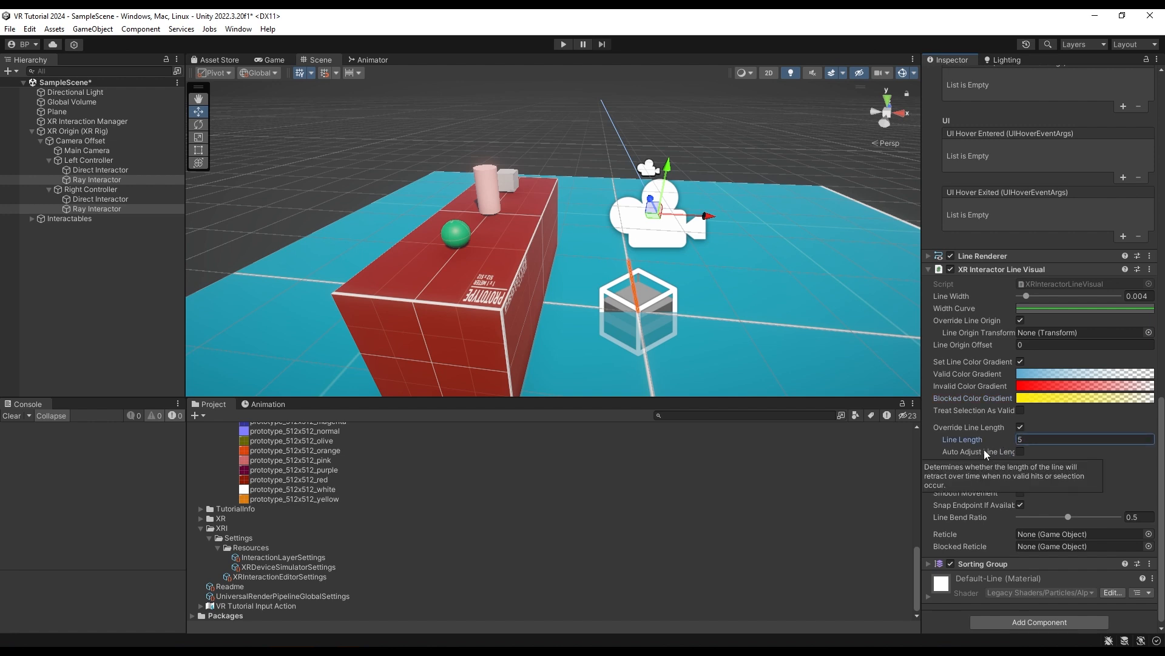
# Enable Auto Adjust Line Length on both controllers' ray visuals and set the Line Length Change Speed to 6.
pyautogui.click(1020, 452)
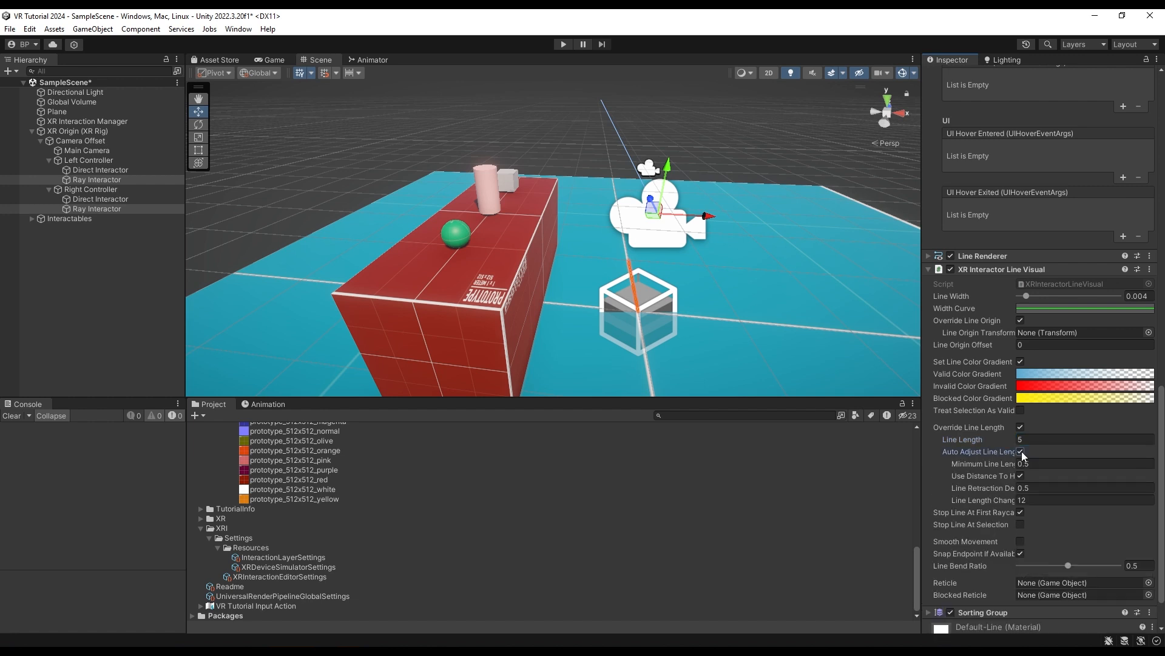
pyautogui.moveTo(922, 464); pyautogui.dragTo(746, 467)
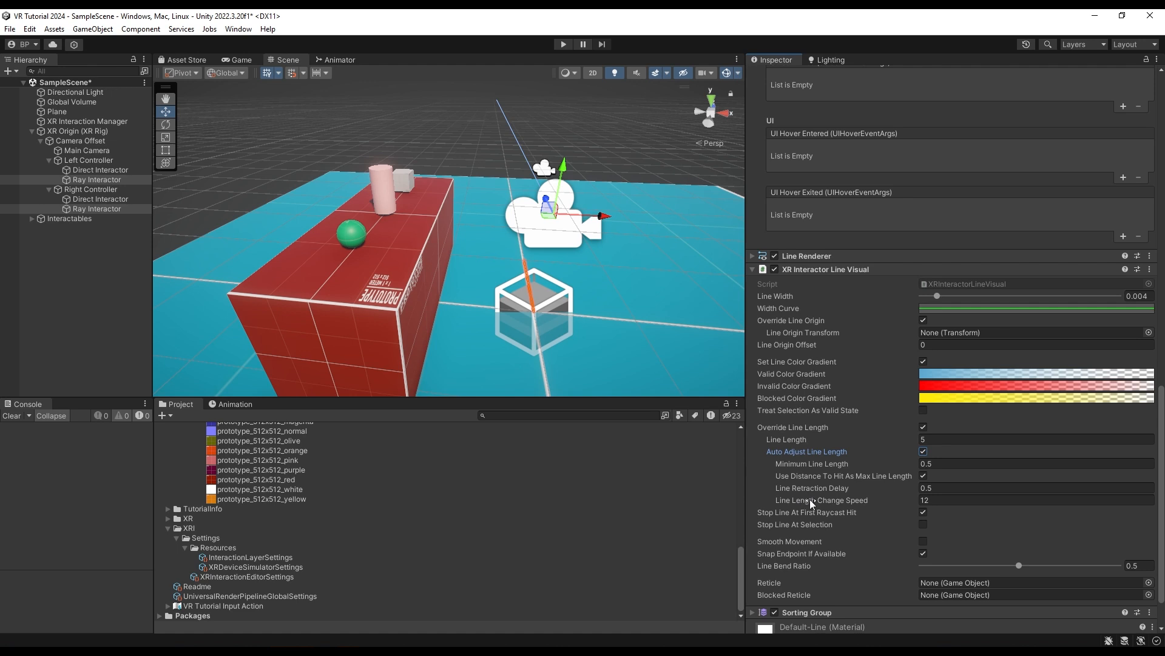
pyautogui.click(946, 500)
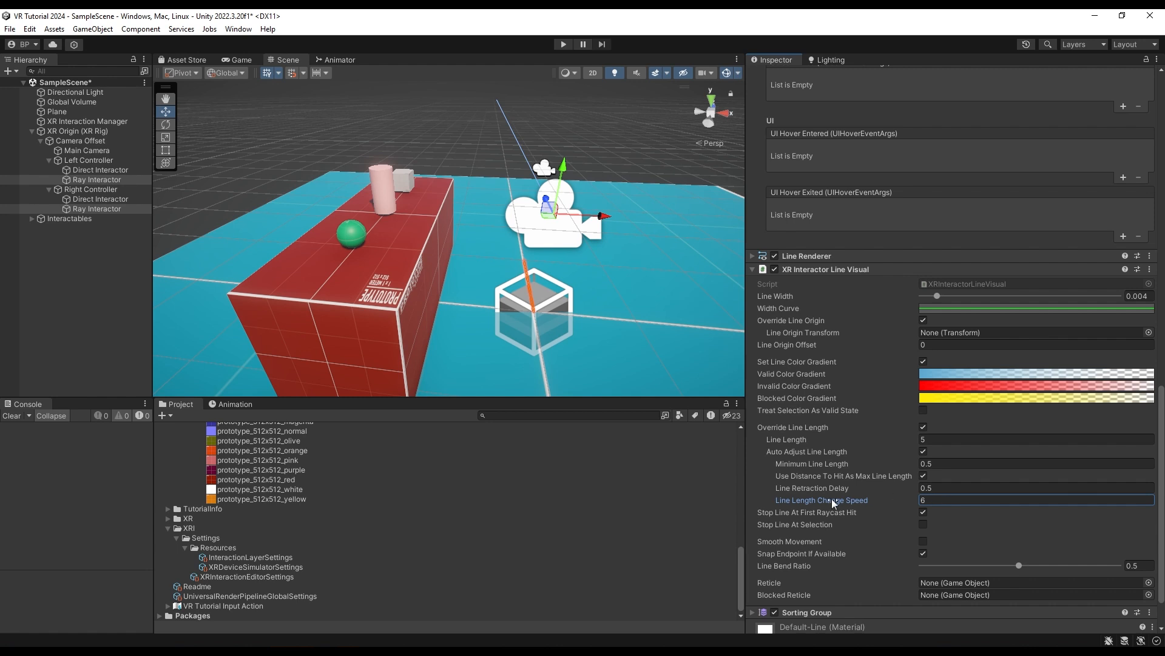
pyautogui.moveTo(822, 500)
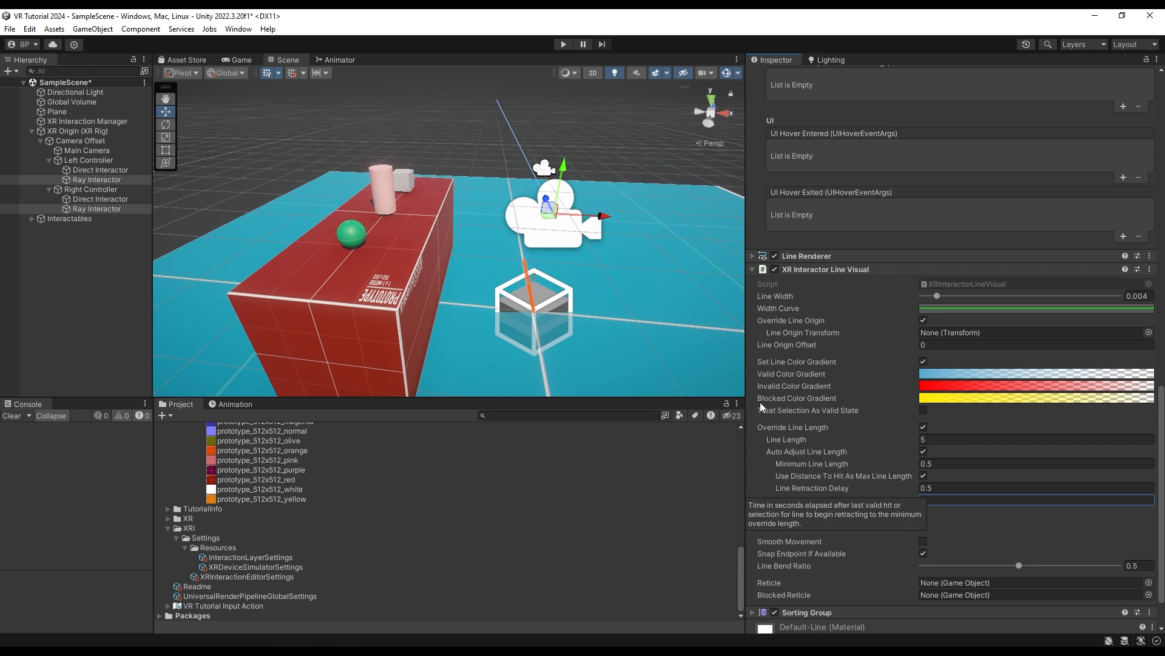
# Run the scene in Play mode to test the ray visuals, and stop it after the test.
pyautogui.click(563, 47)
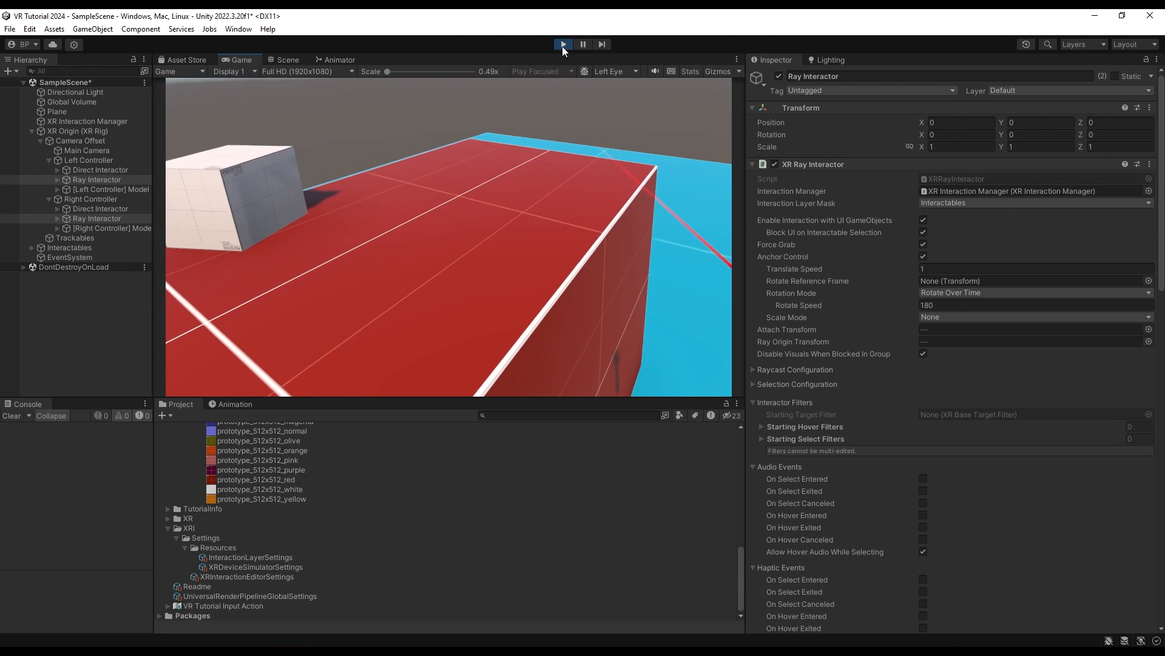
pyautogui.click(563, 45)
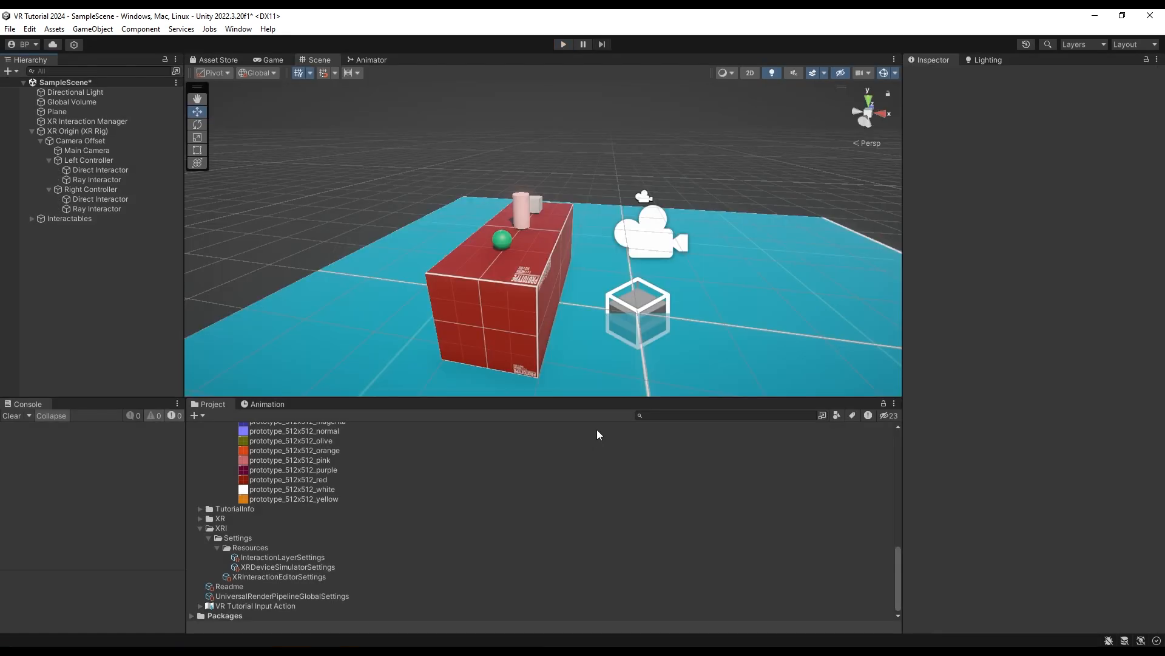
# Add an XR UI Canvas to the root of the scene.
pyautogui.rightClick(94, 264)
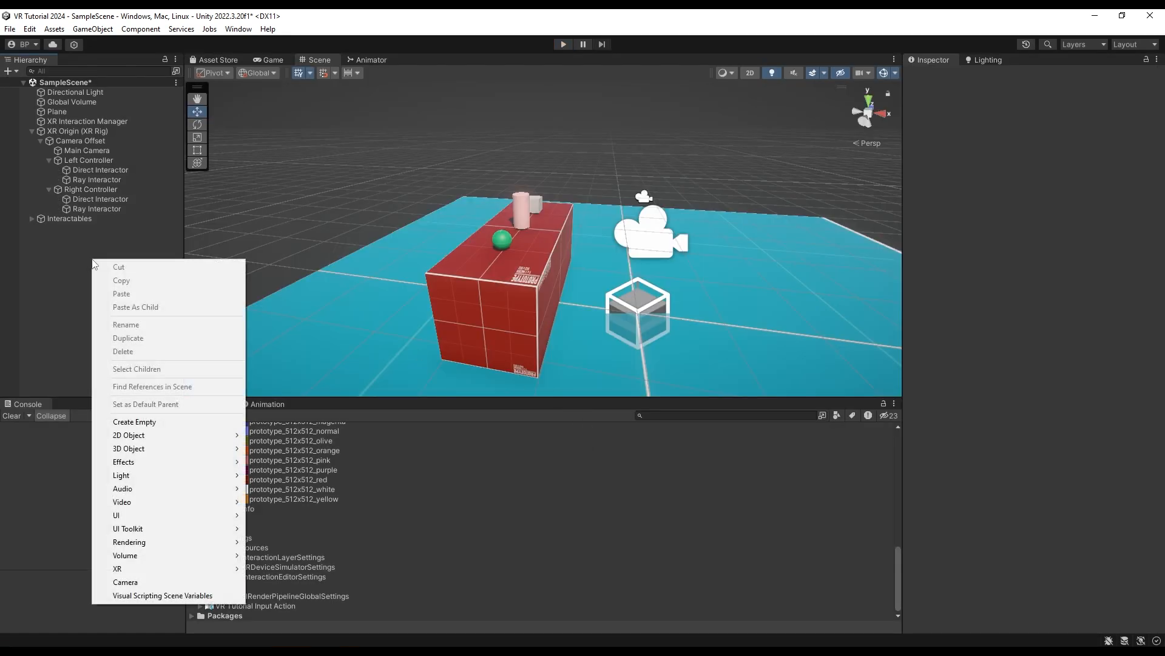
pyautogui.moveTo(133, 570)
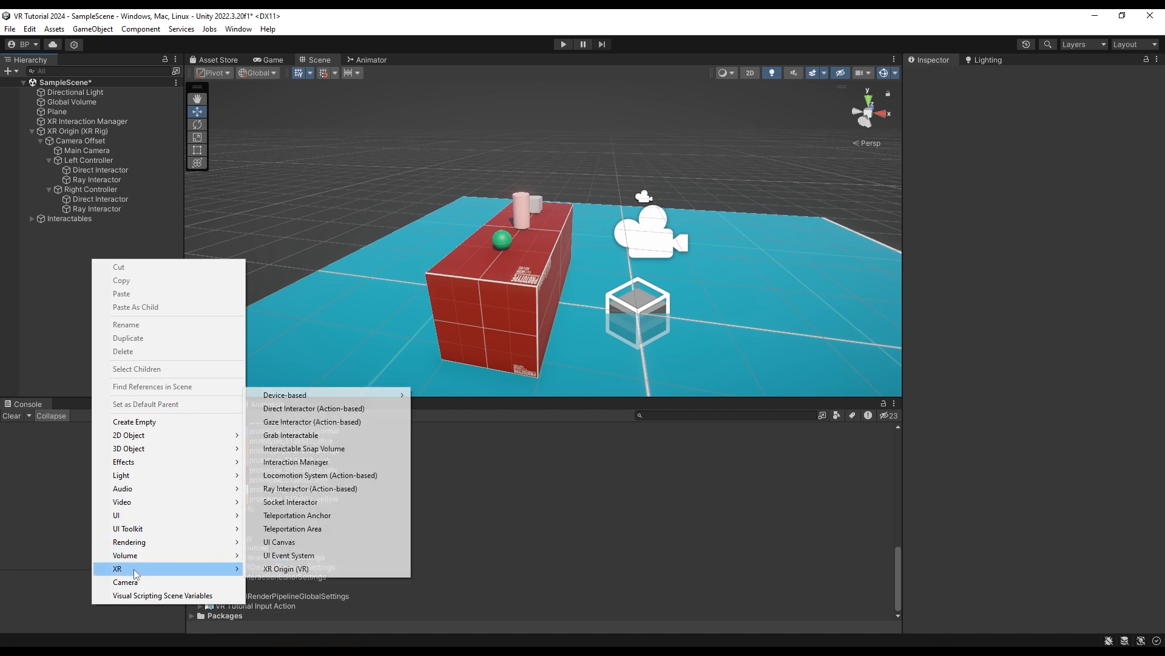
pyautogui.click(296, 547)
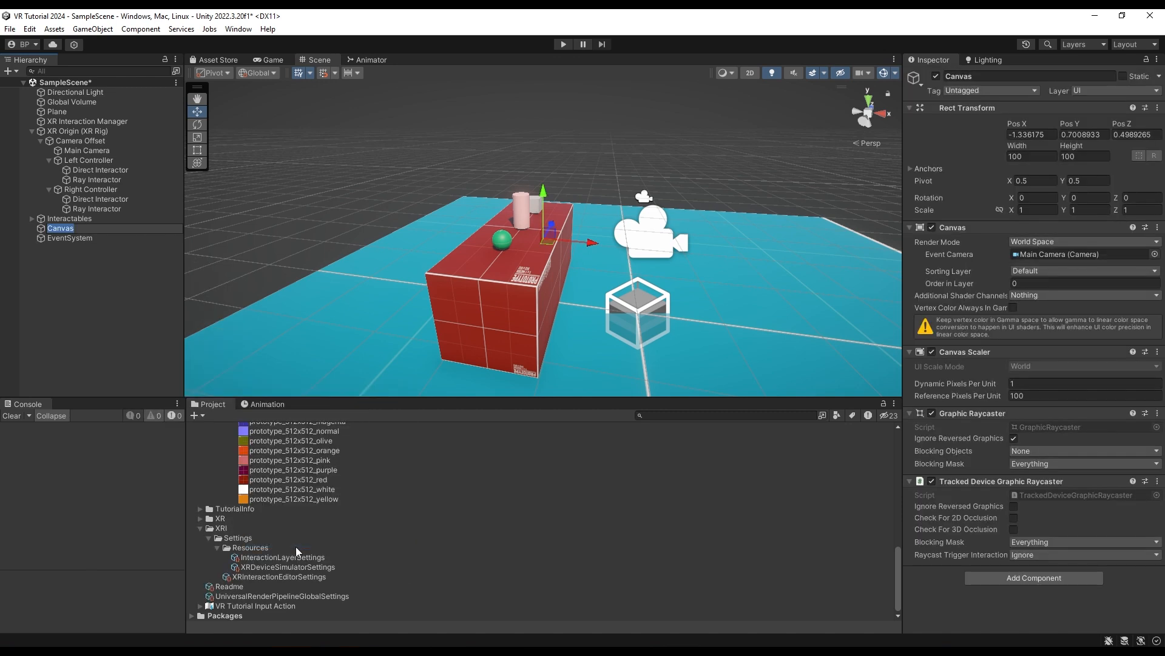
# Set the canvas position to 0 on the X, Y and Z axes.
pyautogui.keyDown('alt'); pyautogui.moveTo(525, 342); pyautogui.dragTo(426, 291); pyautogui.keyUp('alt')
pyautogui.click(1032, 134)
pyautogui.write('0')
pyautogui.press('Tab')
pyautogui.write('0')
pyautogui.click(1131, 134)
pyautogui.write('0')
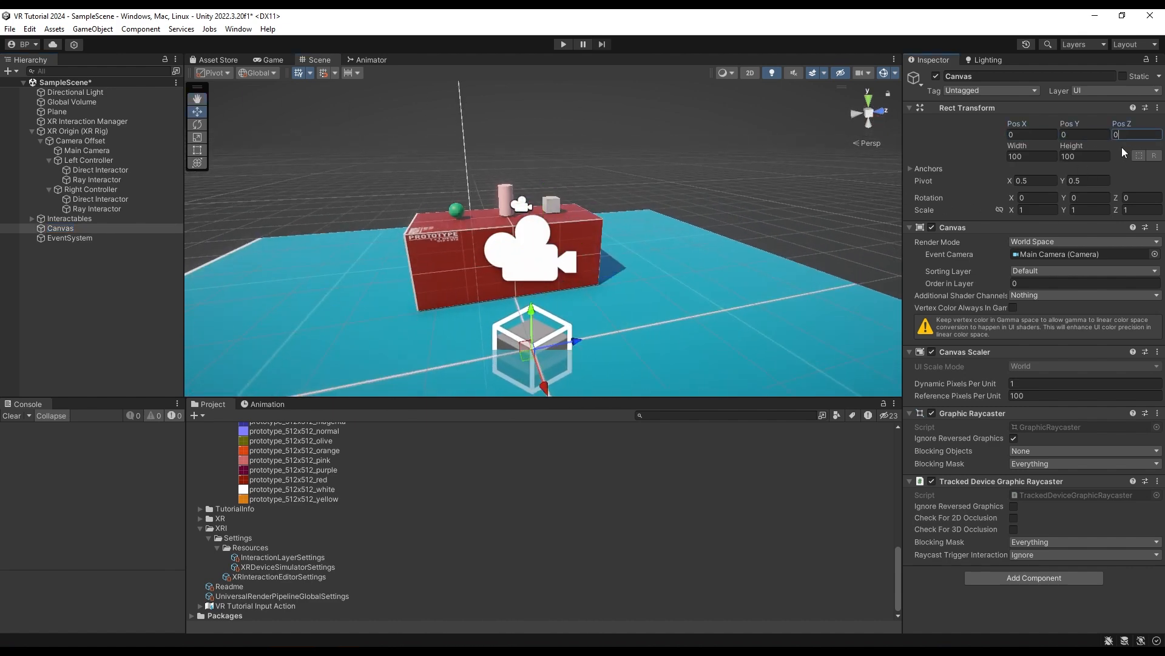
# Set both the width and height of the canvas to 10.
pyautogui.click(1032, 156)
pyautogui.write('10')
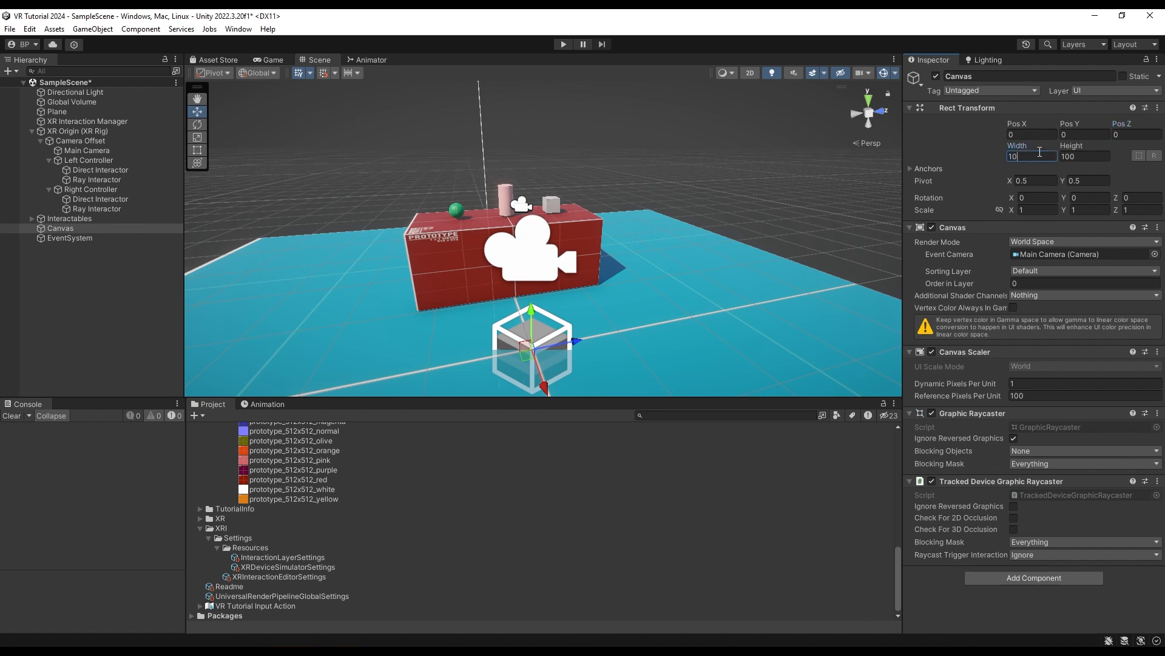
pyautogui.click(1072, 158)
pyautogui.write('10')
# Add a UI Image as a child of the Canvas.
pyautogui.rightClick(60, 229)
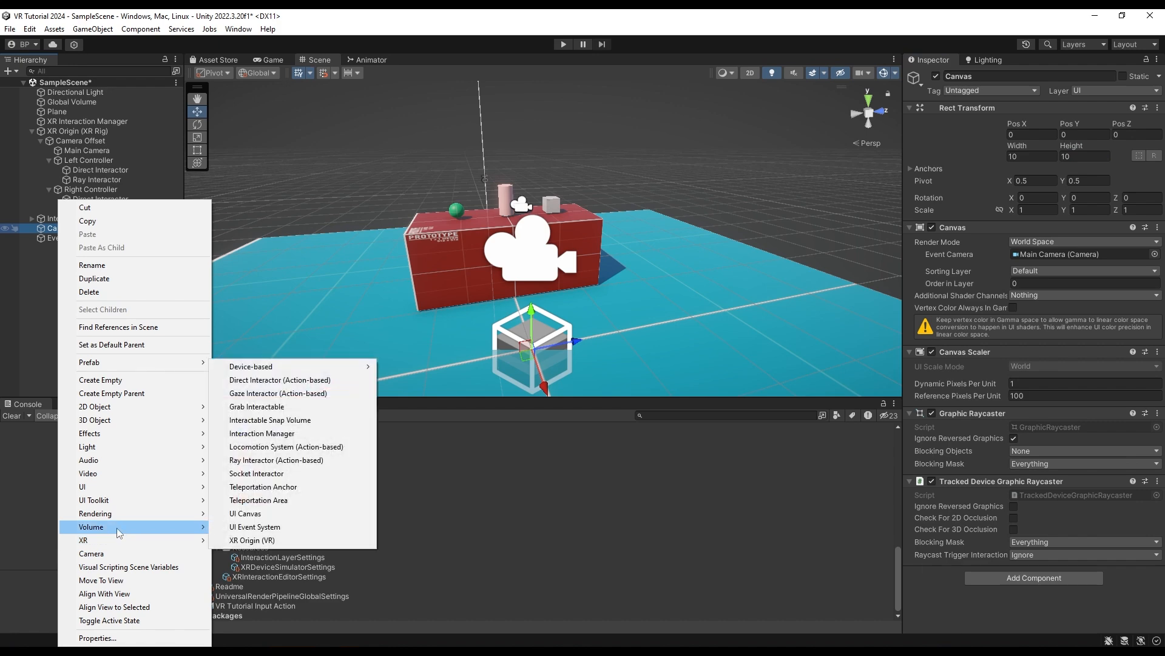
pyautogui.moveTo(92, 487)
pyautogui.click(243, 300)
pyautogui.keyDown('alt'); pyautogui.moveTo(502, 281); pyautogui.dragTo(672, 282); pyautogui.keyUp('alt')
pyautogui.scroll(-6, 689, 263)
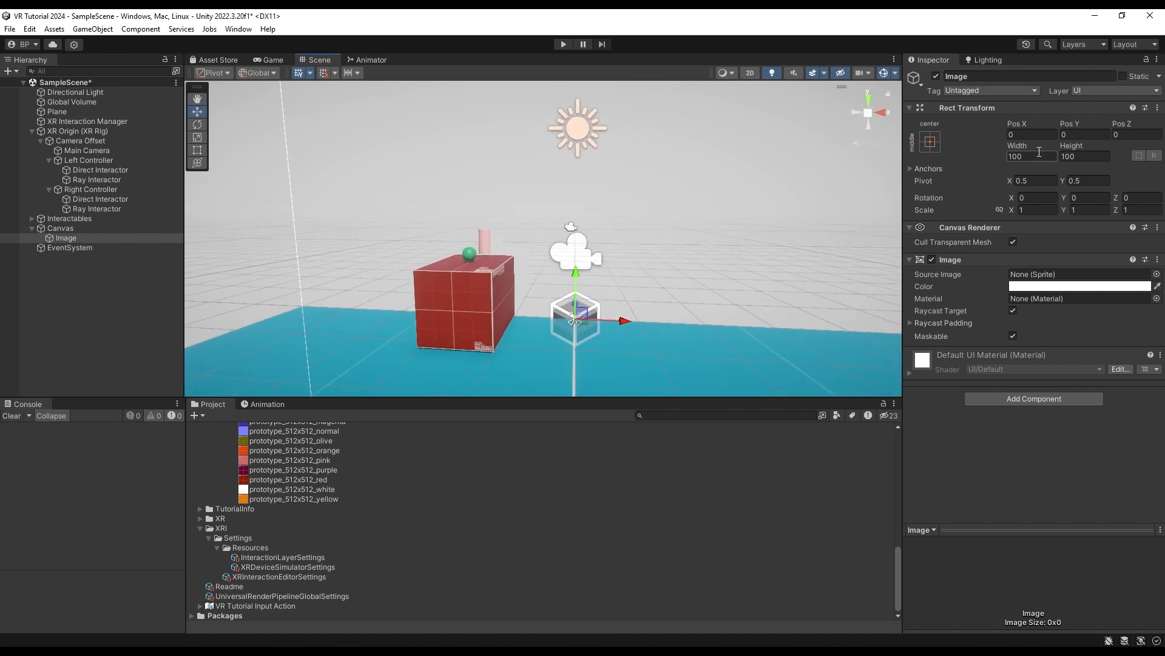
# Apply the stretch-stretch anchor preset including position to the Image so it fills the canvas.
pyautogui.click(930, 143)
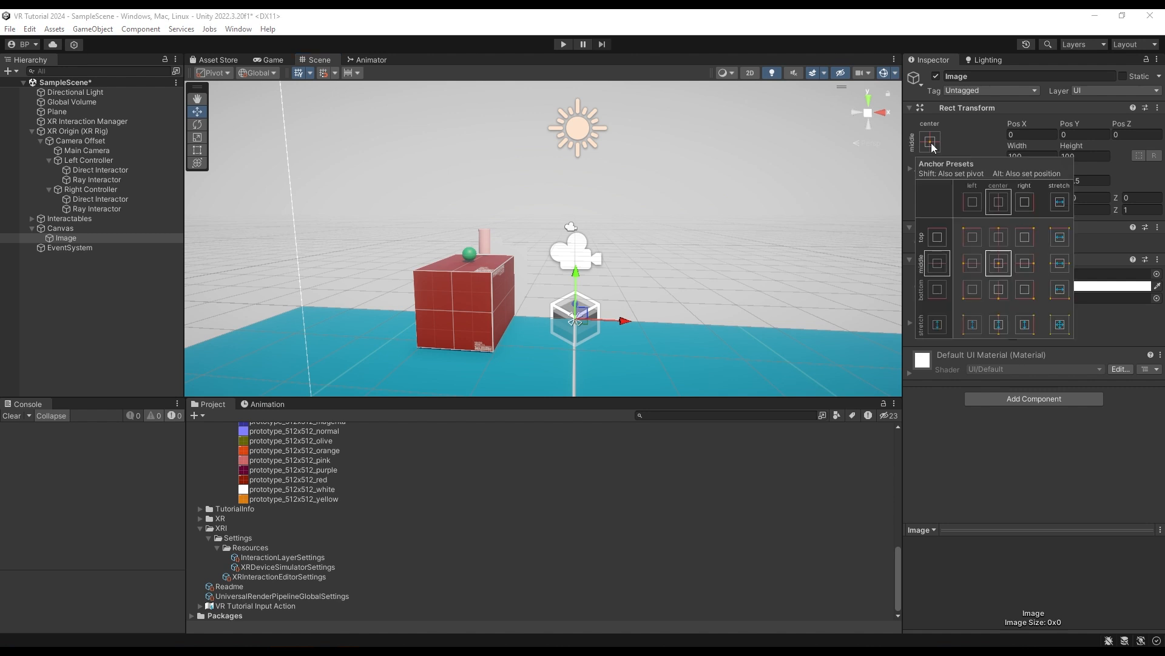
pyautogui.keyDown('alt'); pyautogui.click(1060, 325); pyautogui.keyUp('alt')
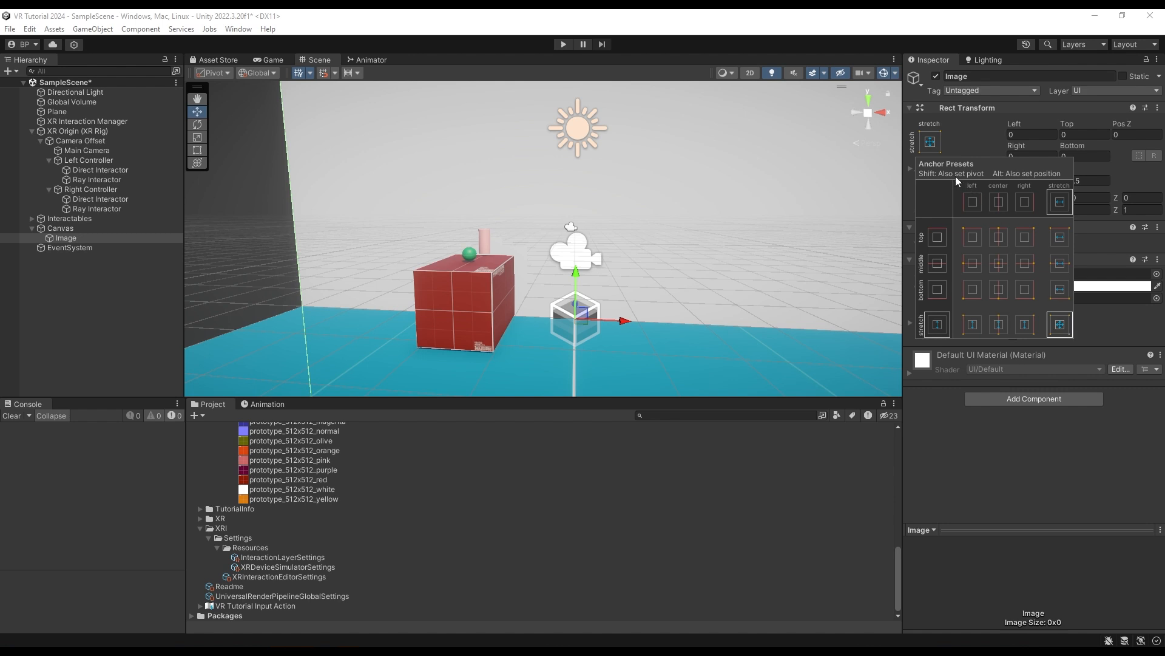
pyautogui.click(984, 139)
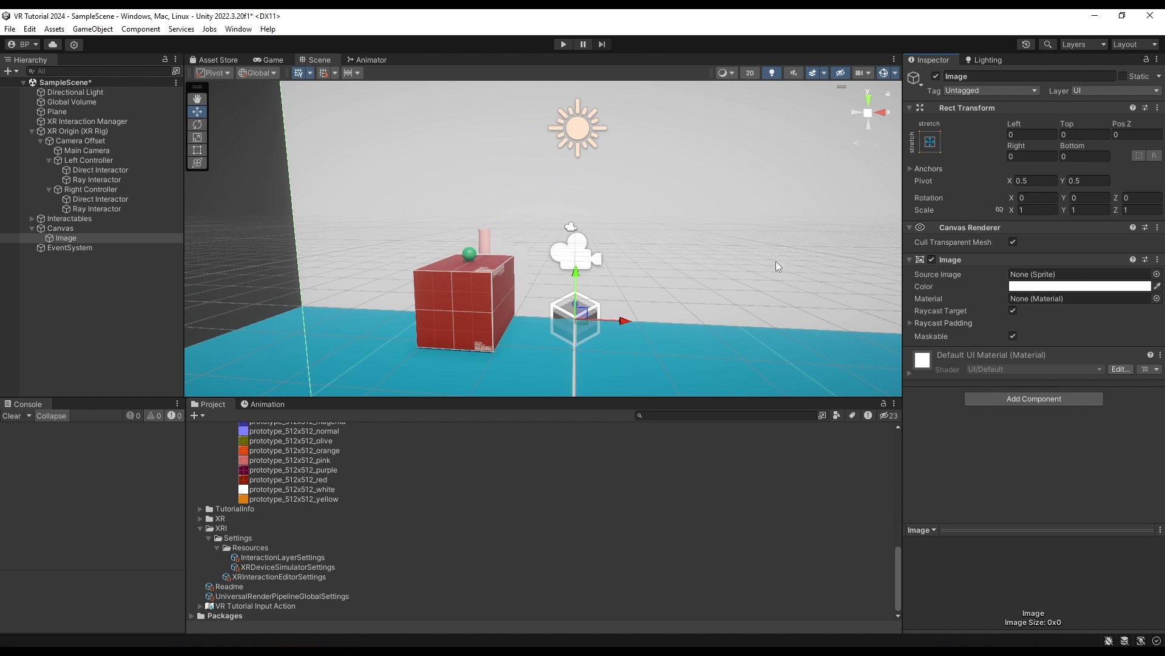
# Set the canvas width and height to 1.
pyautogui.keyDown('alt'); pyautogui.moveTo(775, 266); pyautogui.dragTo(716, 276); pyautogui.keyUp('alt')
pyautogui.click(61, 229)
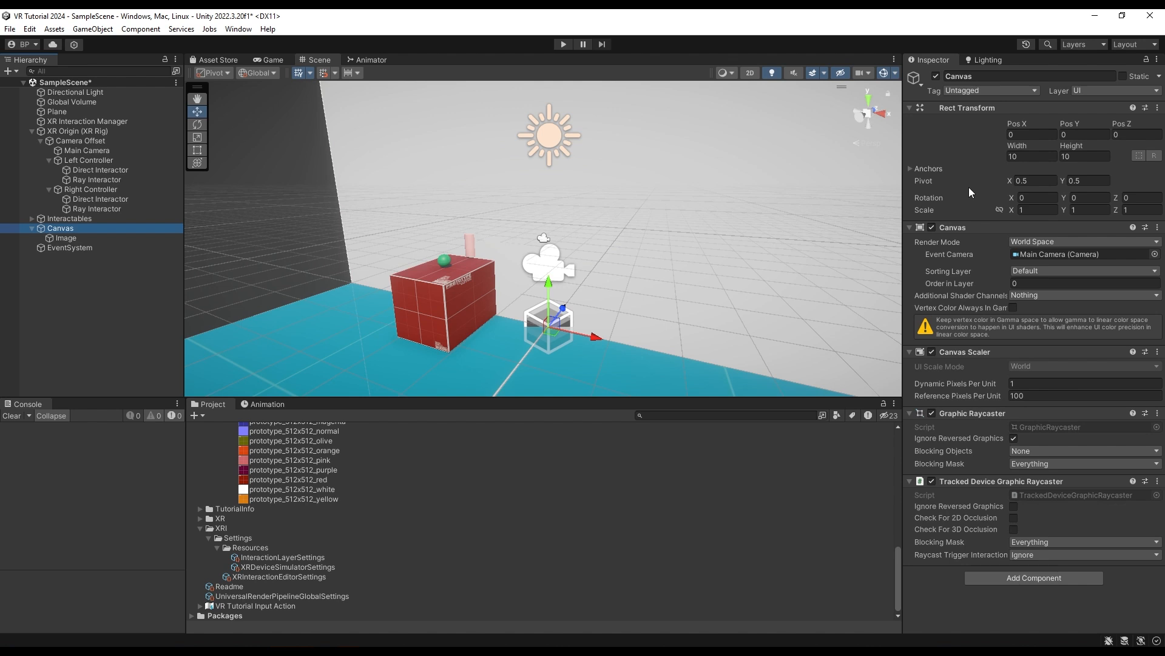
pyautogui.click(1028, 156)
pyautogui.write('1')
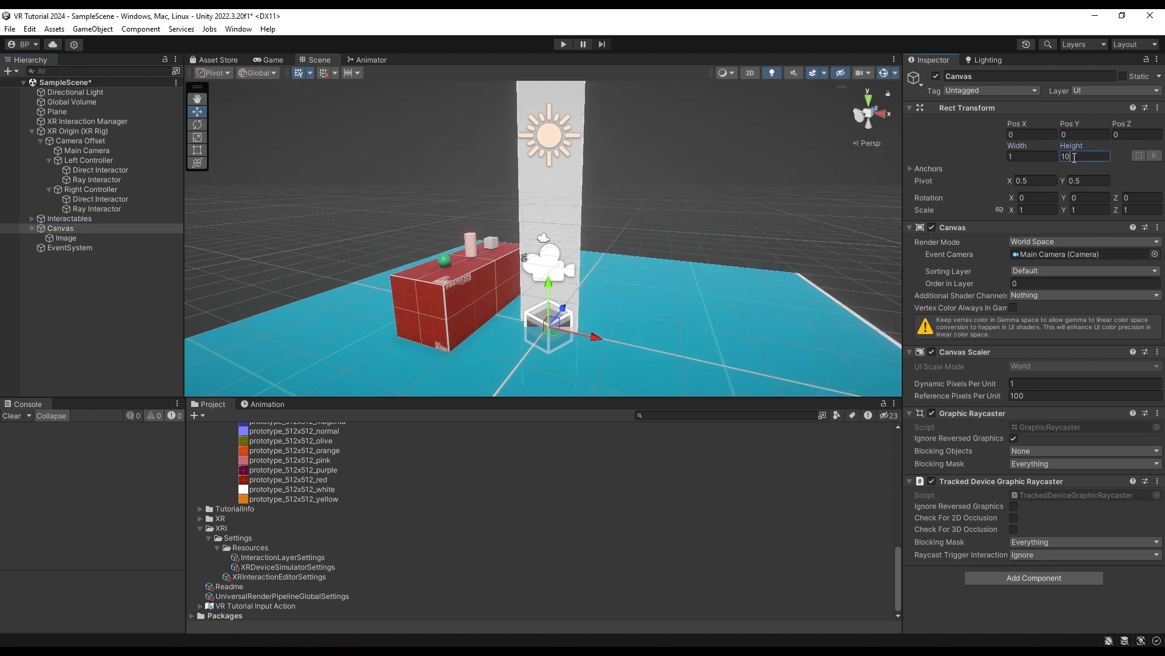
pyautogui.click(1074, 156)
pyautogui.write('1')
# Rotate the canvas 90 degrees around Y and place it above the red table at X -2.7 and Y 2.
pyautogui.keyDown('alt'); pyautogui.moveTo(720, 264); pyautogui.dragTo(628, 256); pyautogui.keyUp('alt')
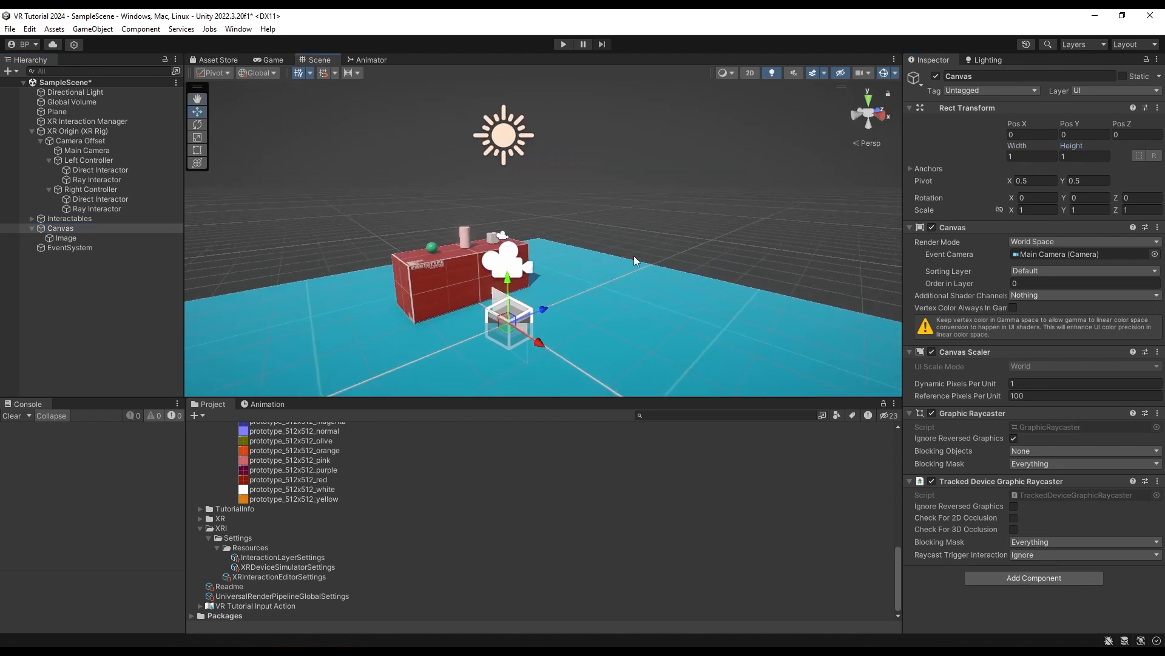
pyautogui.click(1075, 197)
pyautogui.write('90')
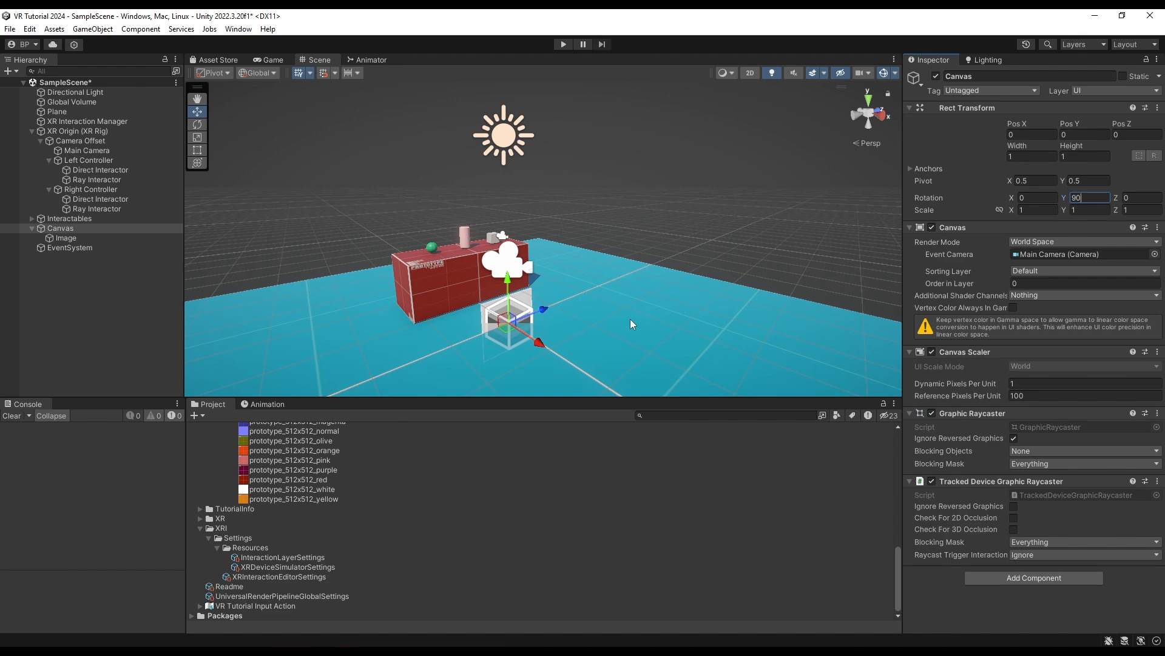
pyautogui.moveTo(513, 310); pyautogui.dragTo(670, 218)
pyautogui.click(1104, 135)
pyautogui.write('2')
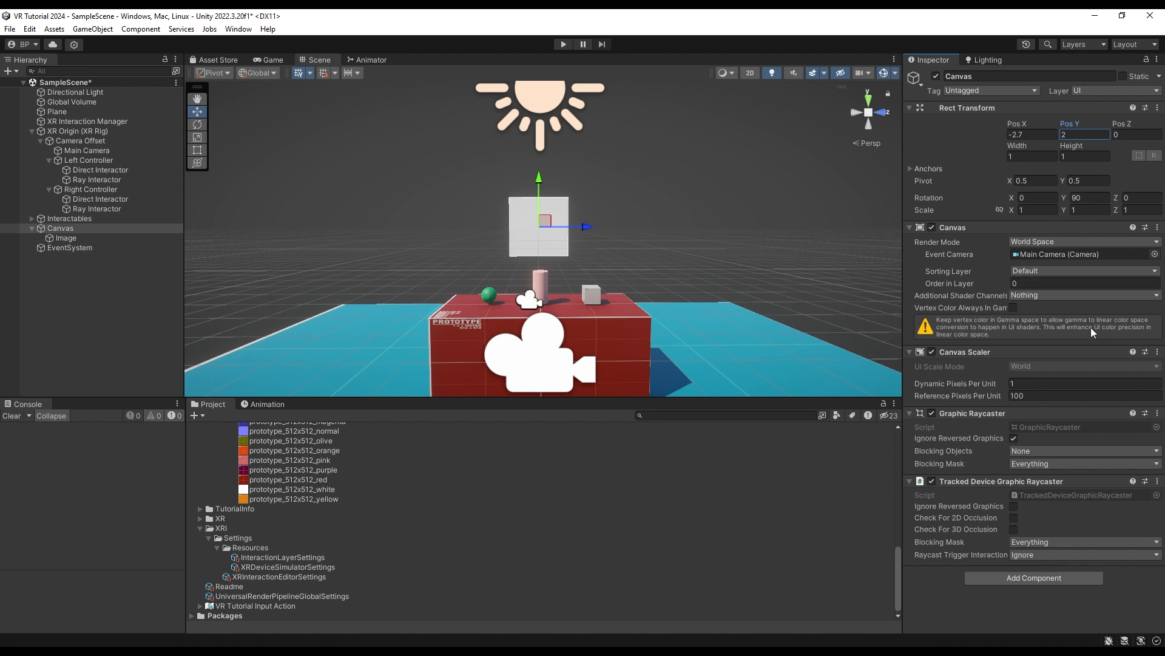
# Add a UI Slider as a child of the Canvas.
pyautogui.click(68, 239)
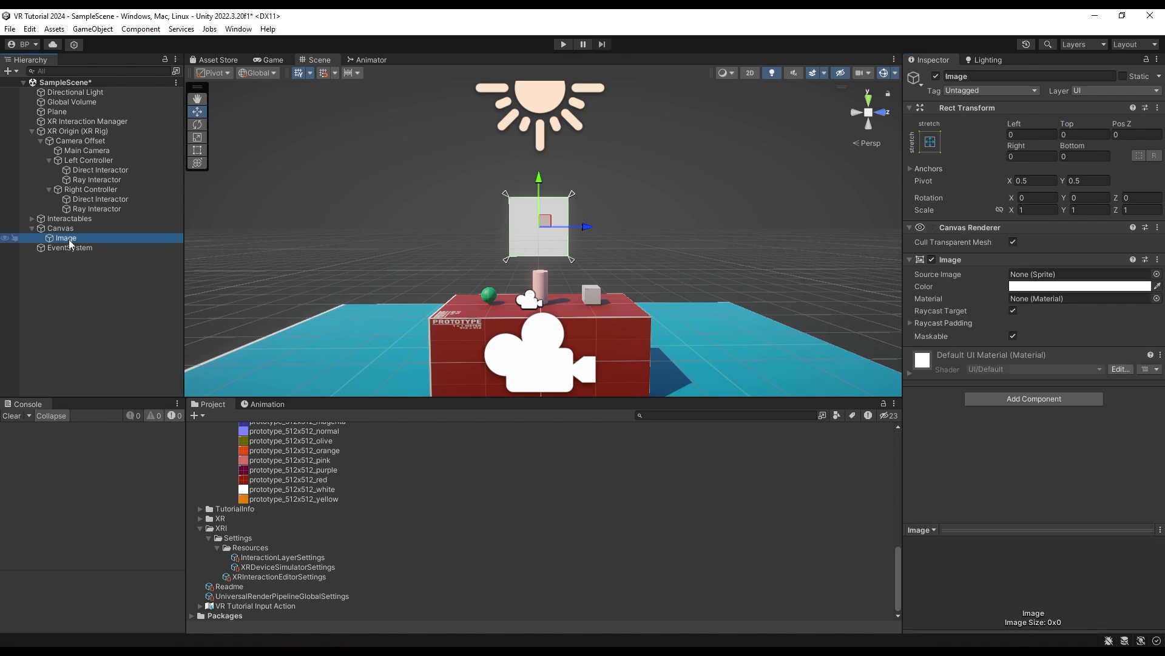
pyautogui.click(69, 229)
pyautogui.rightClick(70, 234)
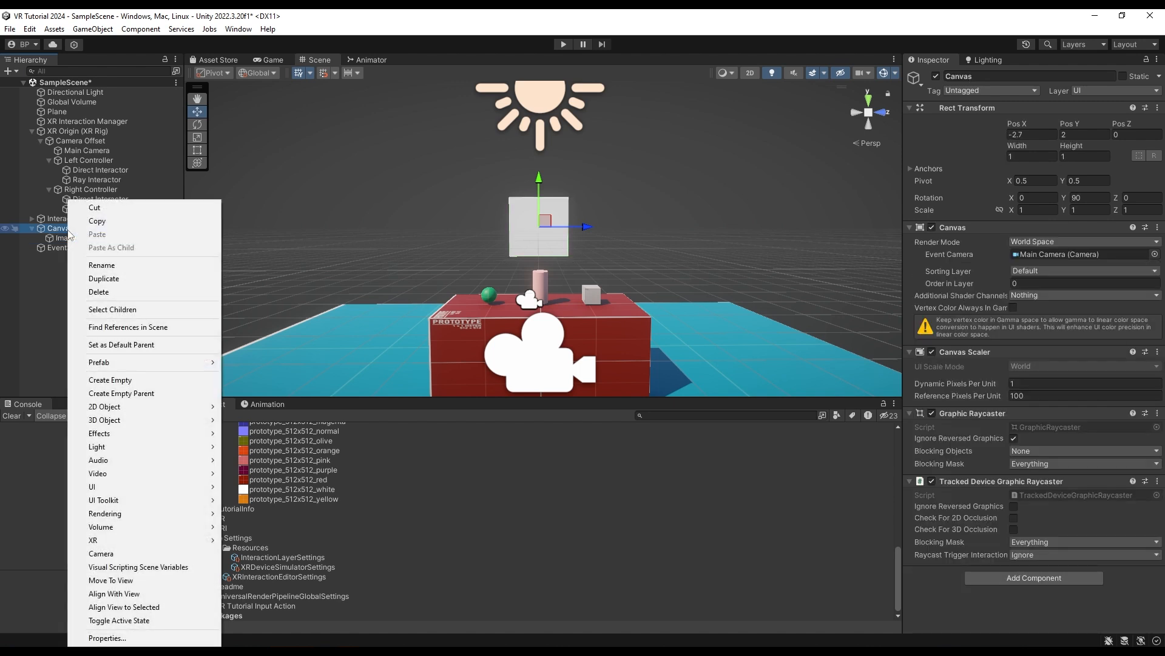
pyautogui.moveTo(167, 493)
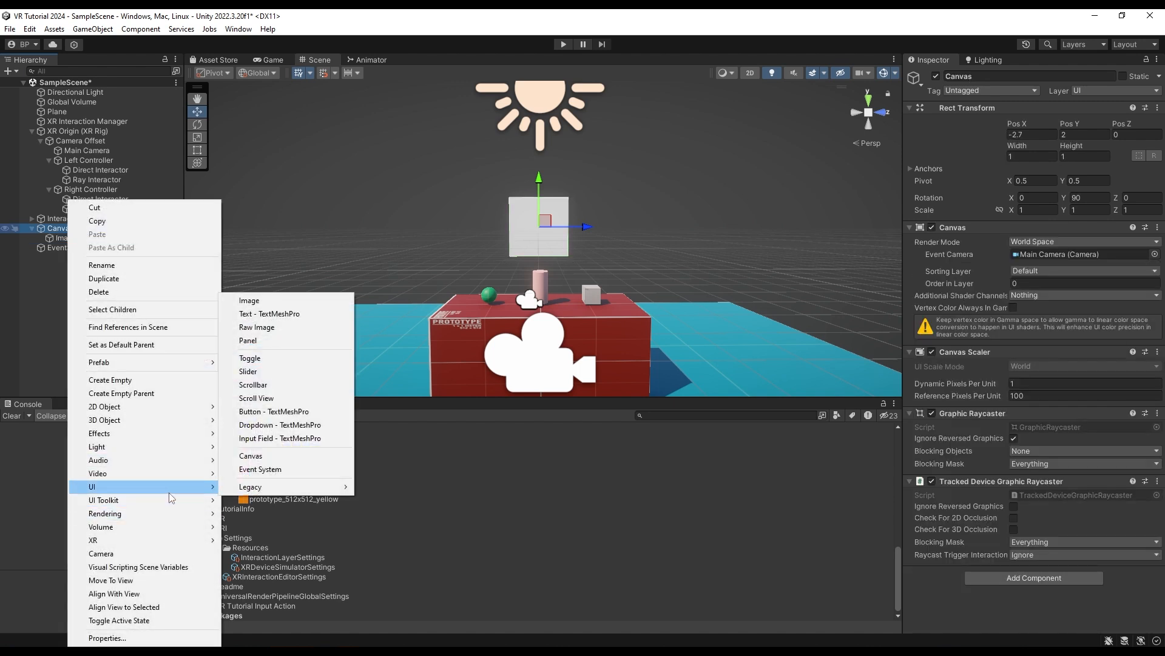
pyautogui.click(270, 371)
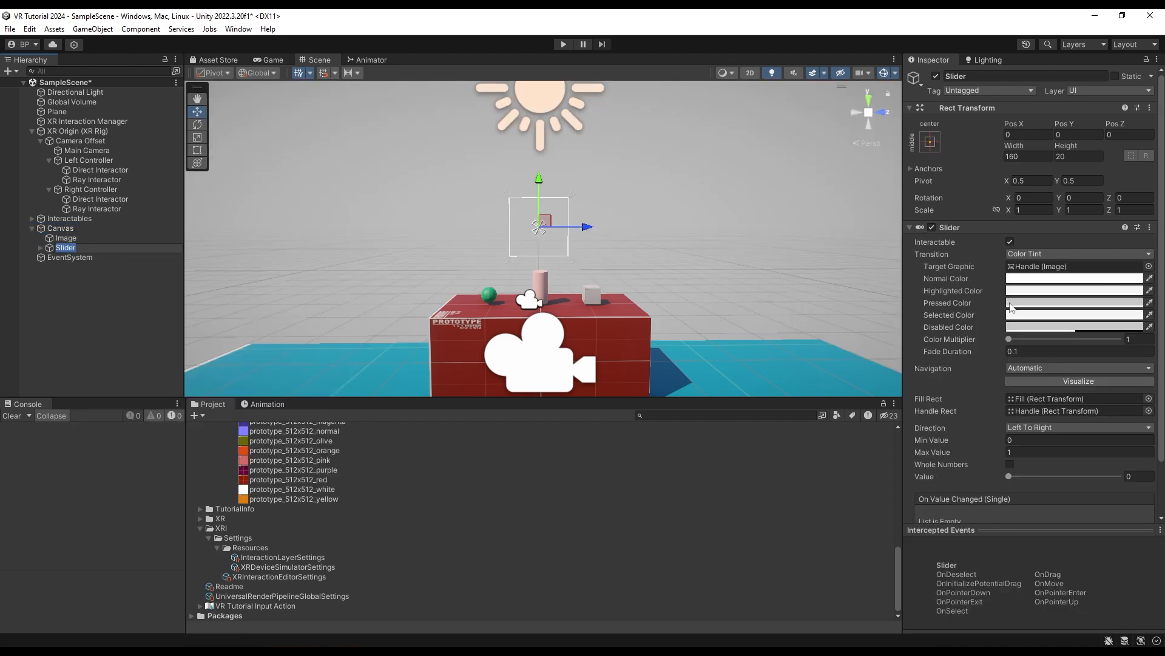
# Scale the Slider uniformly to 0.005 on all axes.
pyautogui.click(1014, 156)
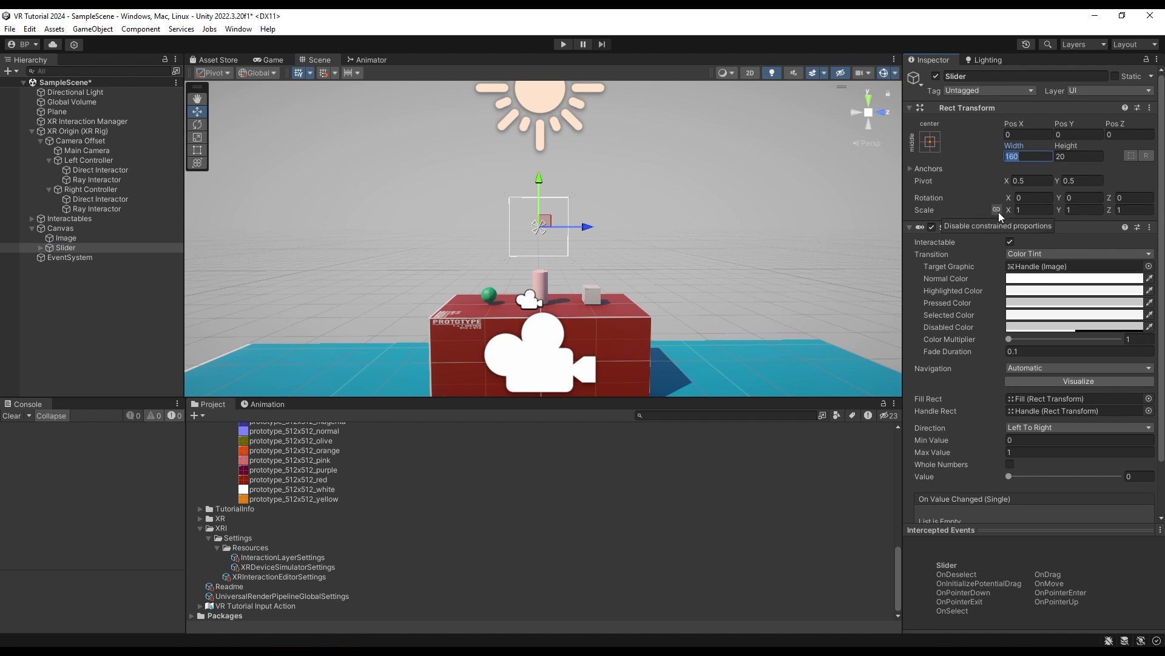
pyautogui.click(1031, 210)
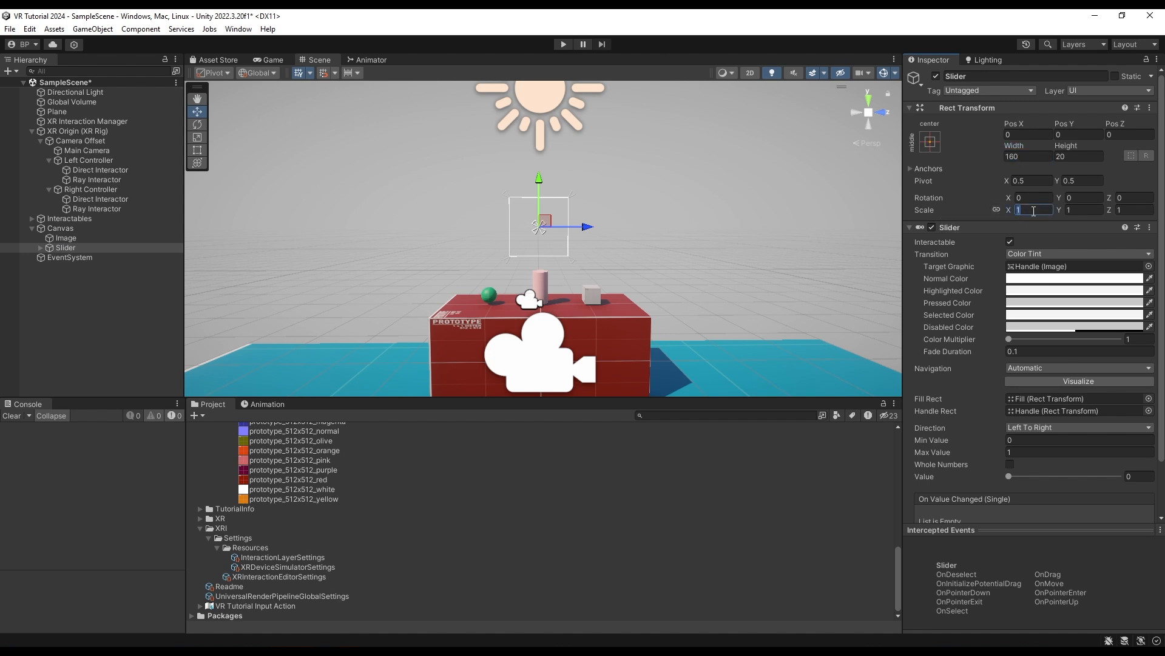
pyautogui.write('0.005')
pyautogui.scroll(7, 598, 244)
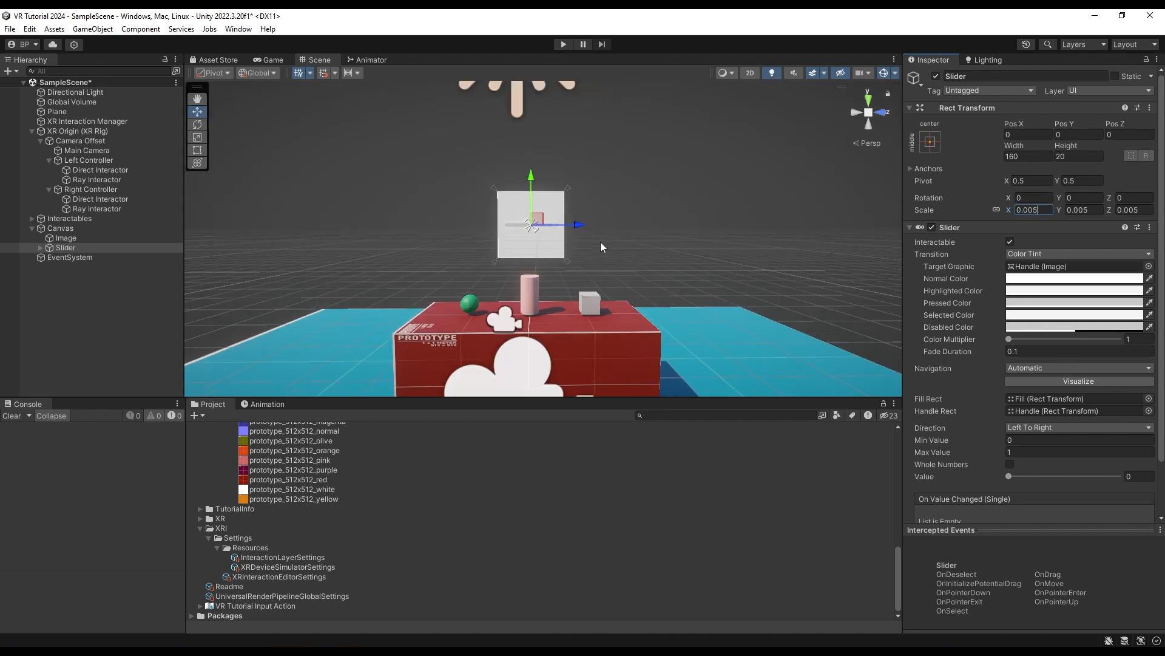
# Inspect the slider on the canvas and select the Handle inside its Handle Slide Area.
pyautogui.moveTo(597, 245)
pyautogui.keyDown('alt'); pyautogui.mouseDown()
pyautogui.moveTo(586, 245)
pyautogui.moveTo(702, 242)
pyautogui.moveTo(575, 245)
pyautogui.mouseUp(); pyautogui.keyUp('alt')
pyautogui.click(579, 236)
pyautogui.click(545, 234)
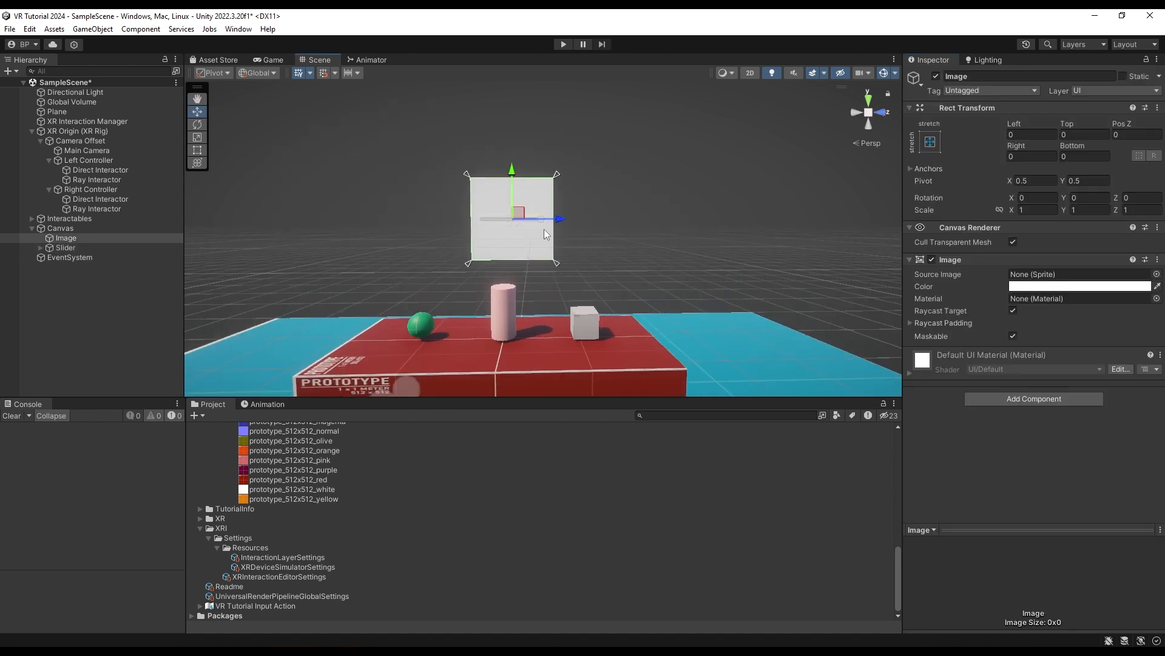
pyautogui.click(148, 248)
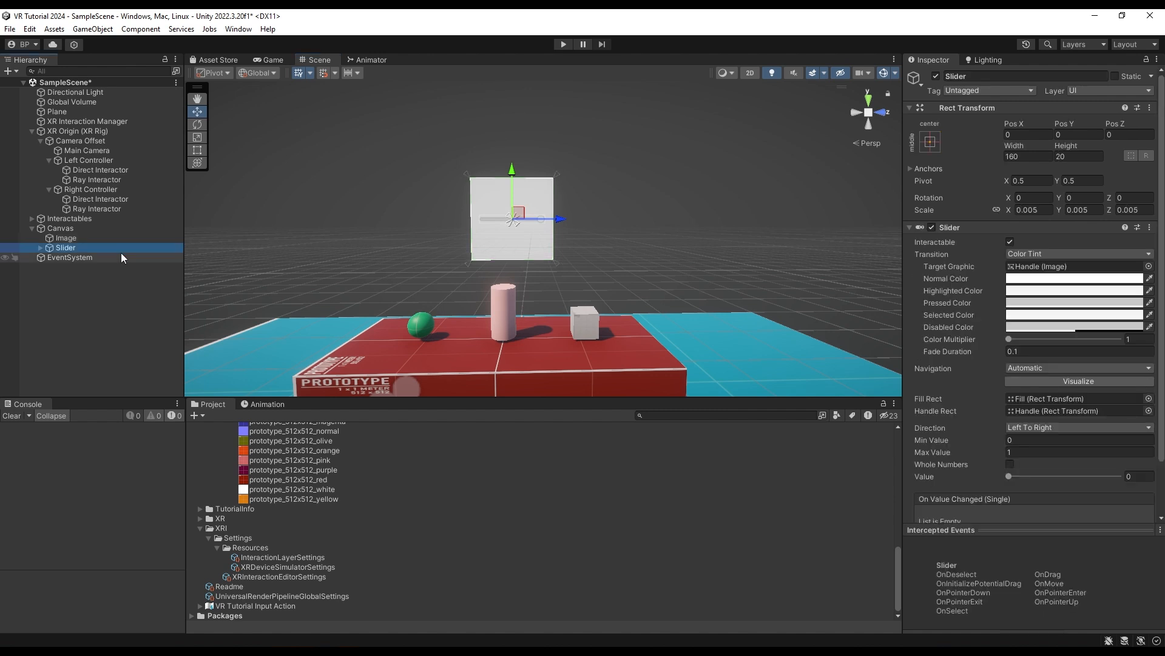
pyautogui.click(42, 248)
pyautogui.click(71, 274)
pyautogui.click(45, 275)
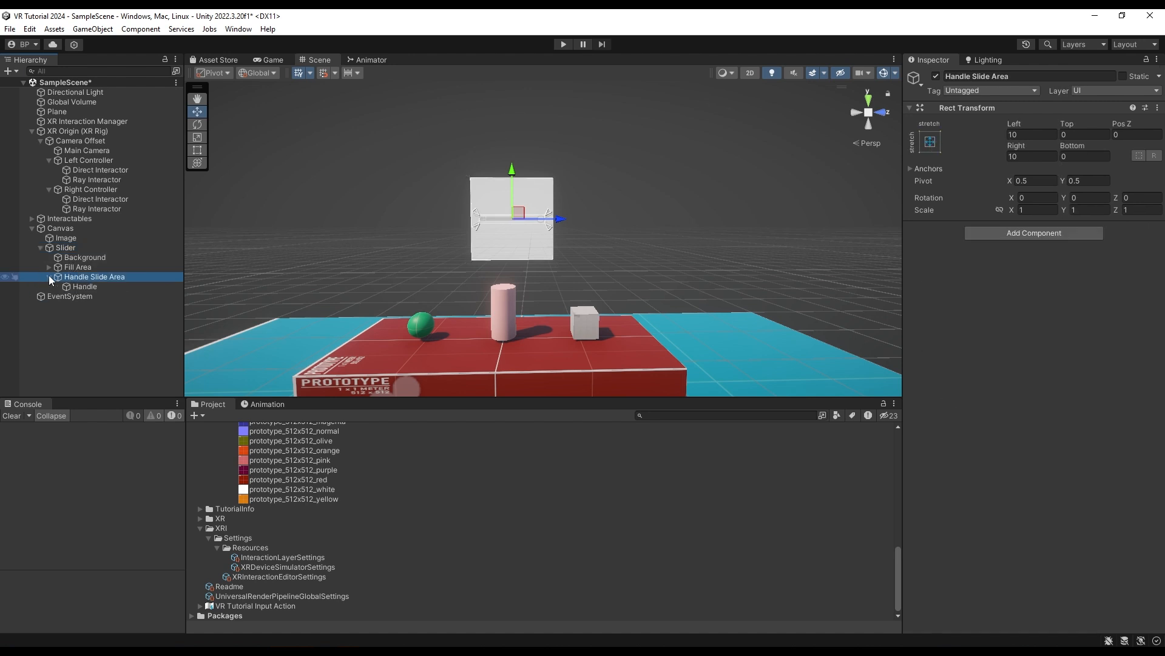
pyautogui.click(70, 284)
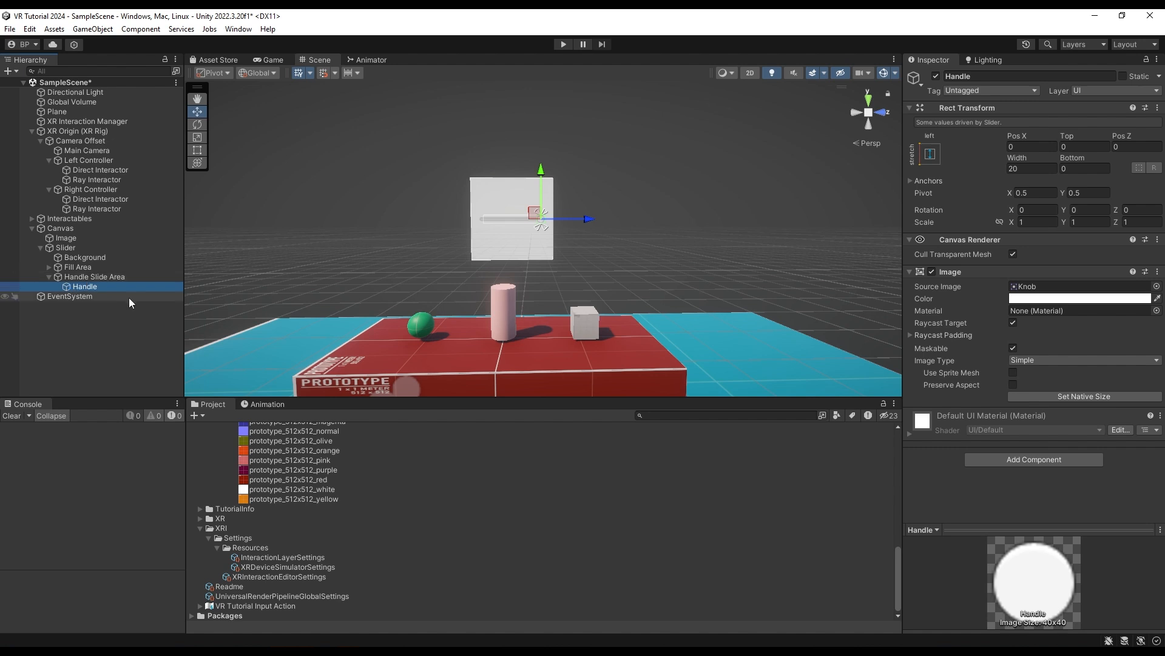
# Run the scene in Play mode to test the canvas slider with the controller rays.
pyautogui.click(564, 45)
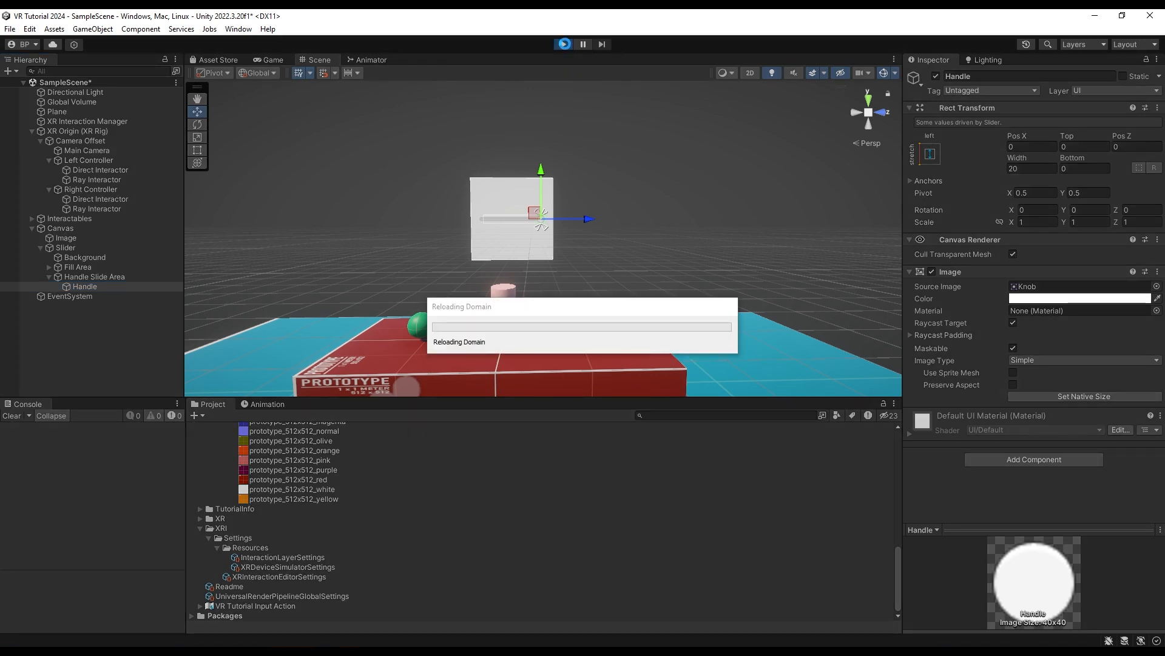